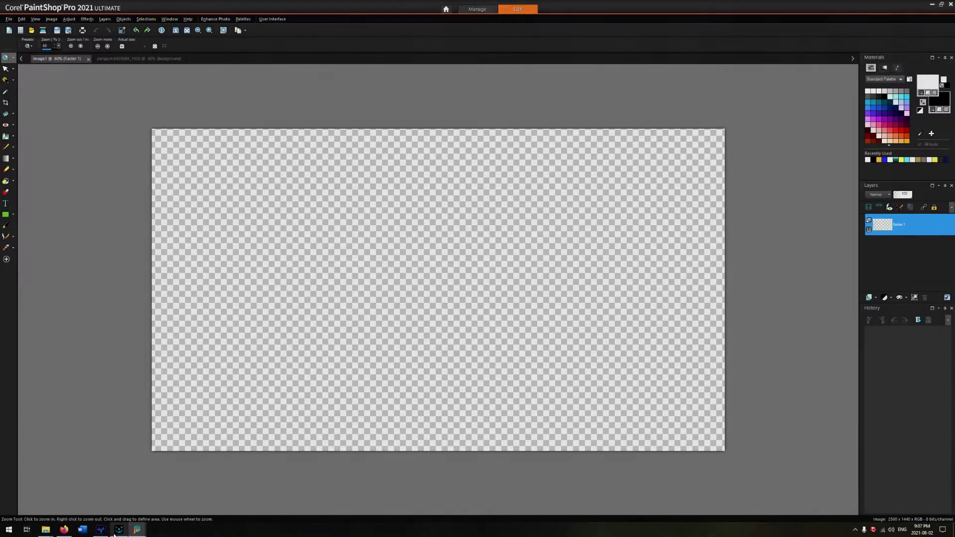
Bring up the penguin photo document in PaintShop Pro
{"action": "mouse_move", "coordinate": [114, 535]}
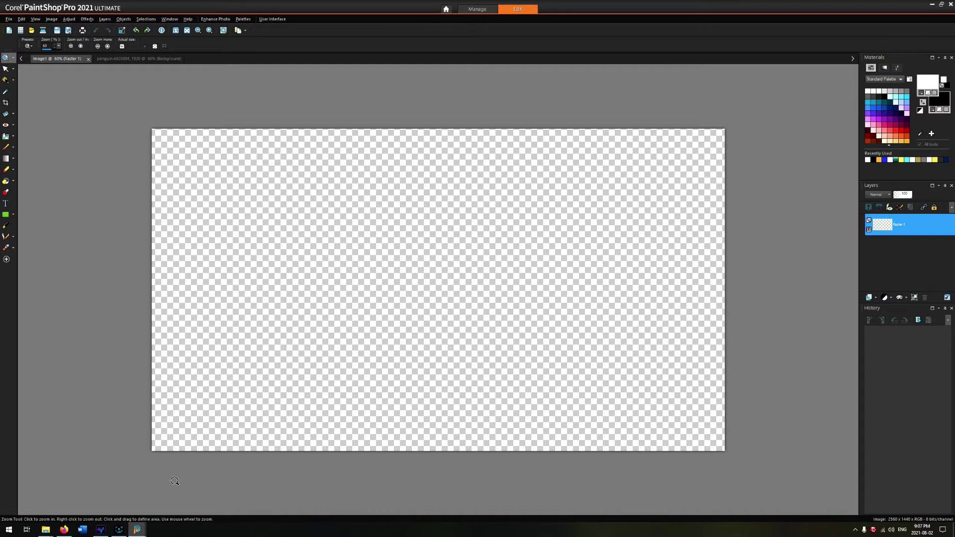
{"action": "left_click", "coordinate": [68, 532]}
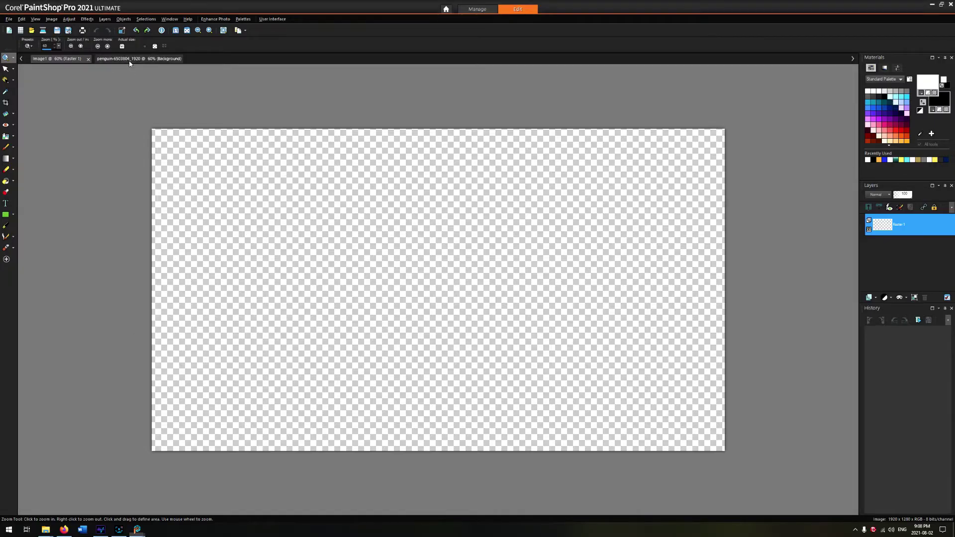
{"action": "left_click", "coordinate": [130, 59]}
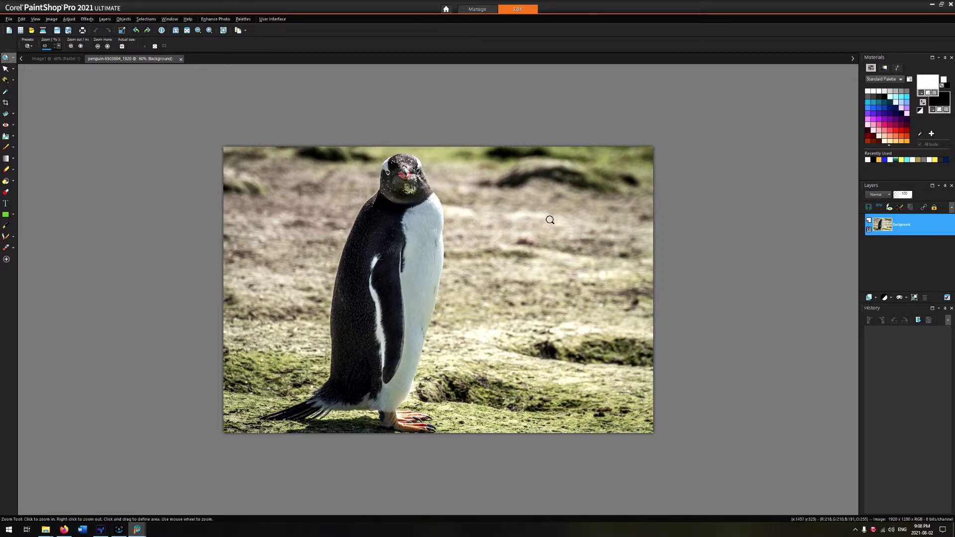
Duplicate the Background layer, rename the copy 'Foreground', and hide Background
{"action": "right_click", "coordinate": [901, 221]}
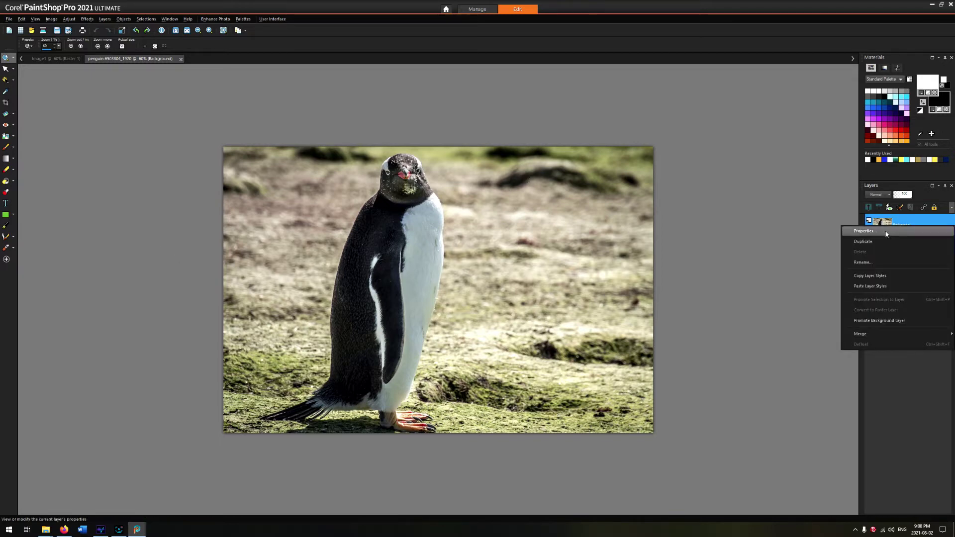
{"action": "left_click", "coordinate": [891, 231]}
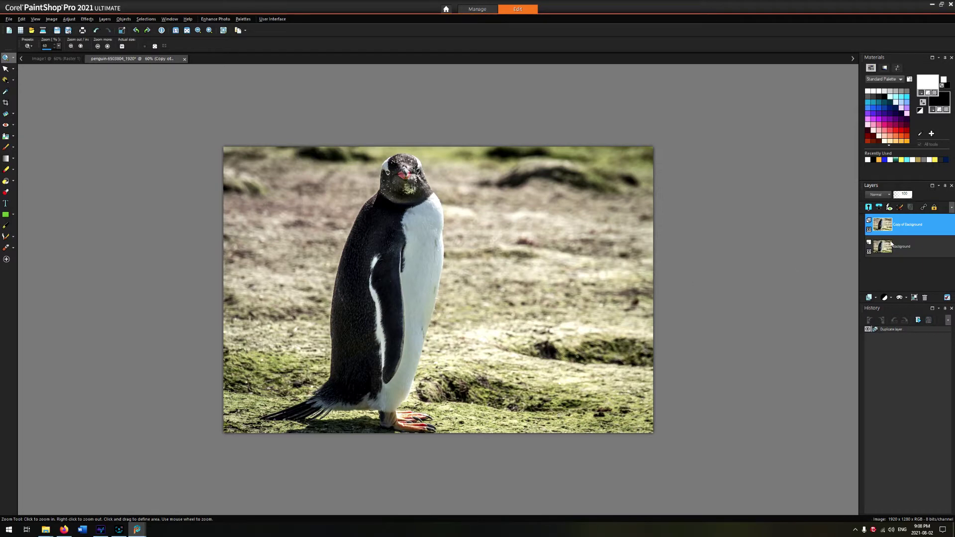
{"action": "double_click", "coordinate": [910, 227]}
{"action": "type", "text": "Foreground"}
{"action": "key", "text": "Return"}
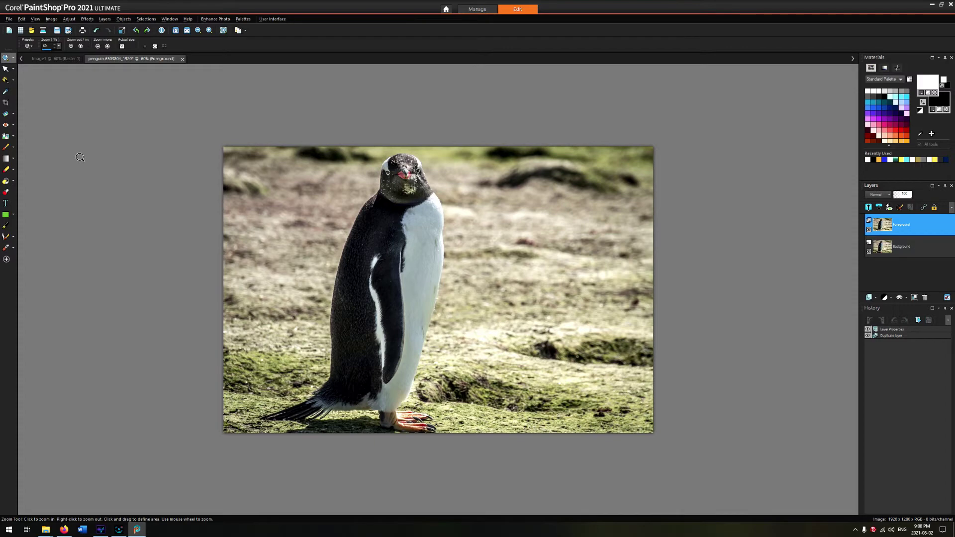
{"action": "left_click", "coordinate": [869, 252]}
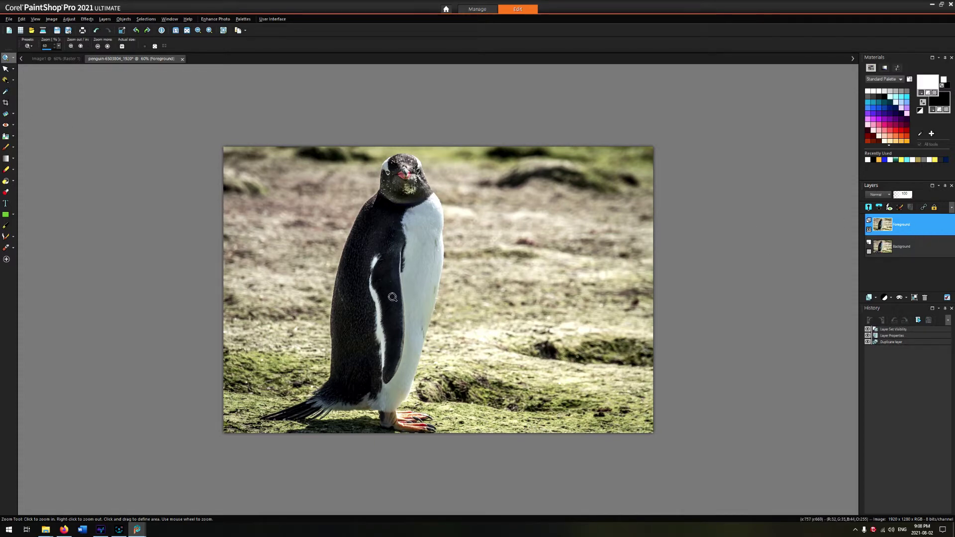
Try a Magic Wand selection of the ground, then switch to point-to-point Freehand Selection and deselect
{"action": "left_click", "coordinate": [4, 82]}
{"action": "left_click", "coordinate": [497, 247]}
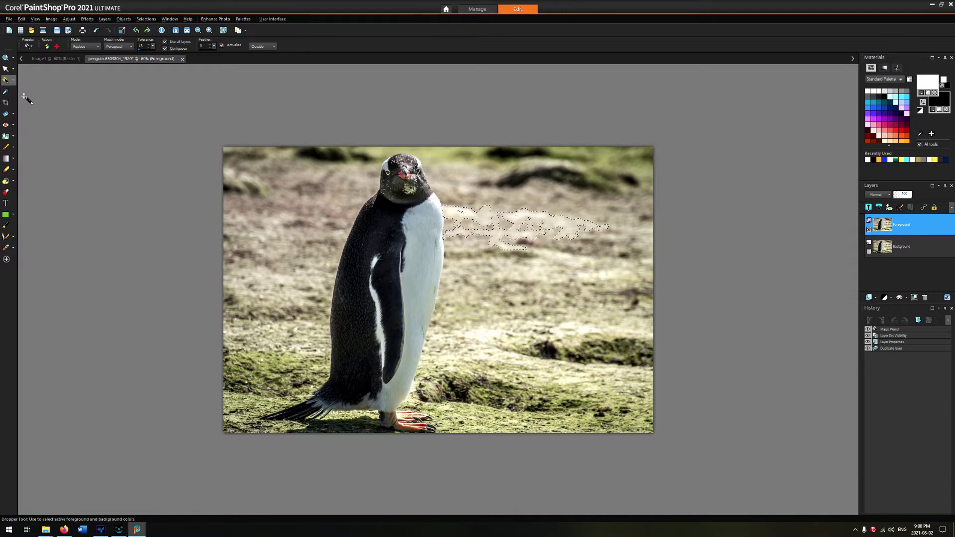
{"action": "left_click", "coordinate": [13, 80]}
{"action": "left_click", "coordinate": [40, 91]}
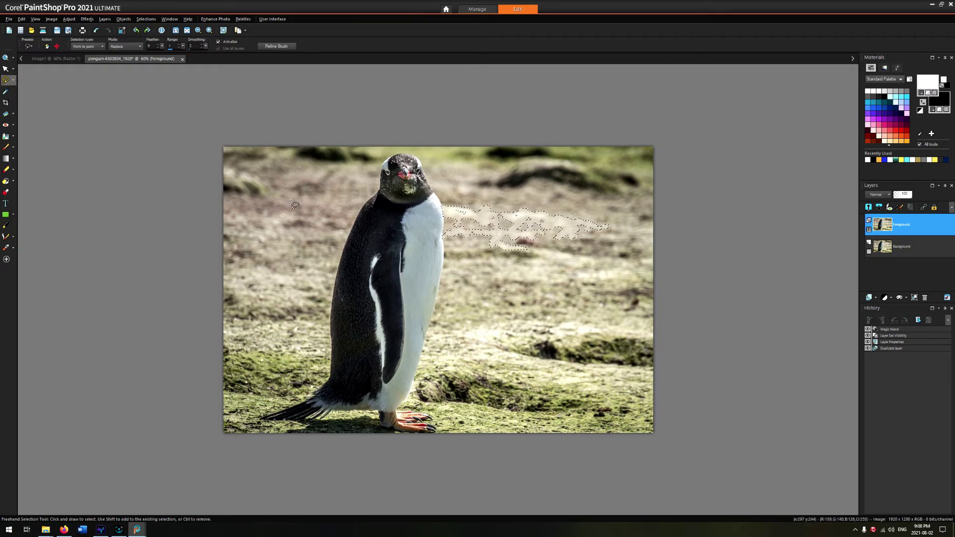
{"action": "key", "text": "ctrl+d"}
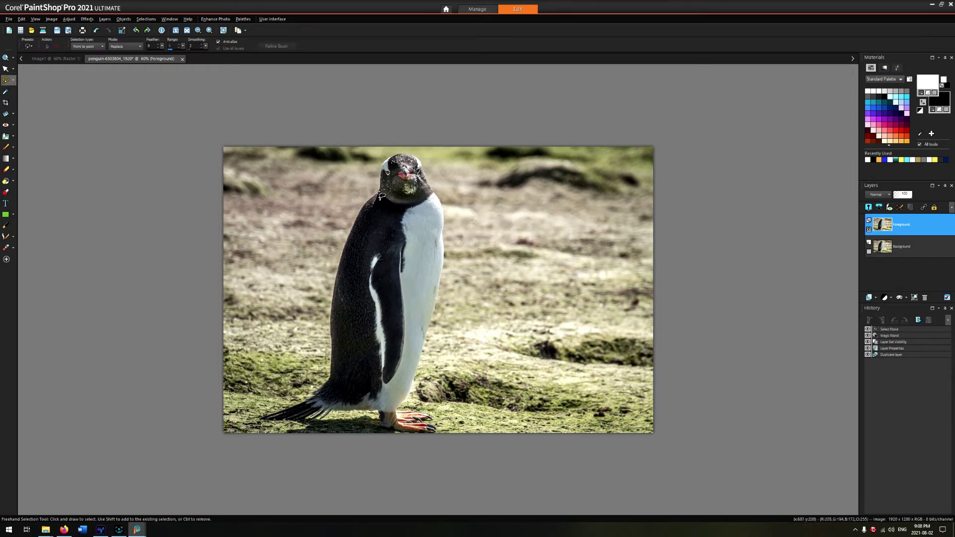
Test outlines along the penguin's back, discard them, zoom, and begin tracing from the head
{"action": "left_click", "coordinate": [377, 193]}
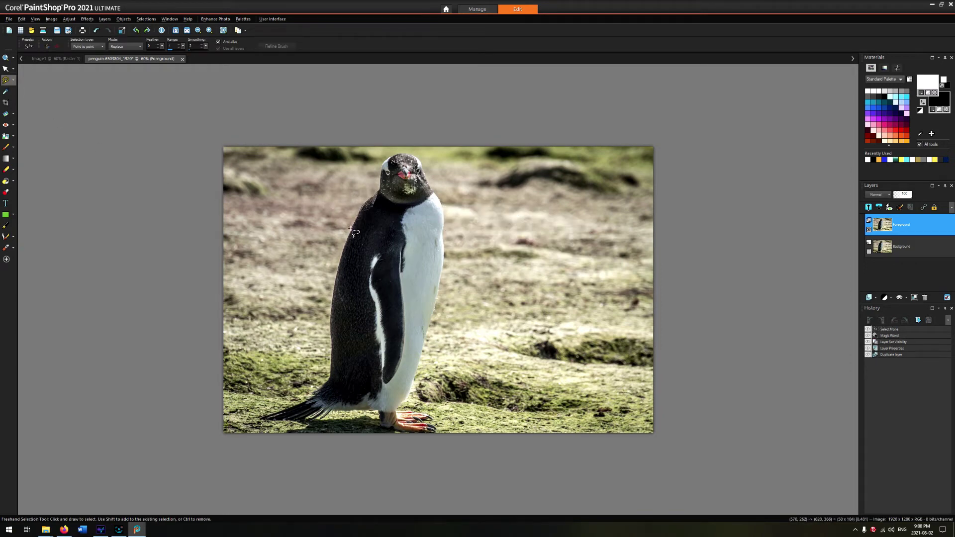
{"action": "left_click", "coordinate": [329, 298]}
{"action": "double_click", "coordinate": [386, 171]}
{"action": "left_click", "coordinate": [386, 170]}
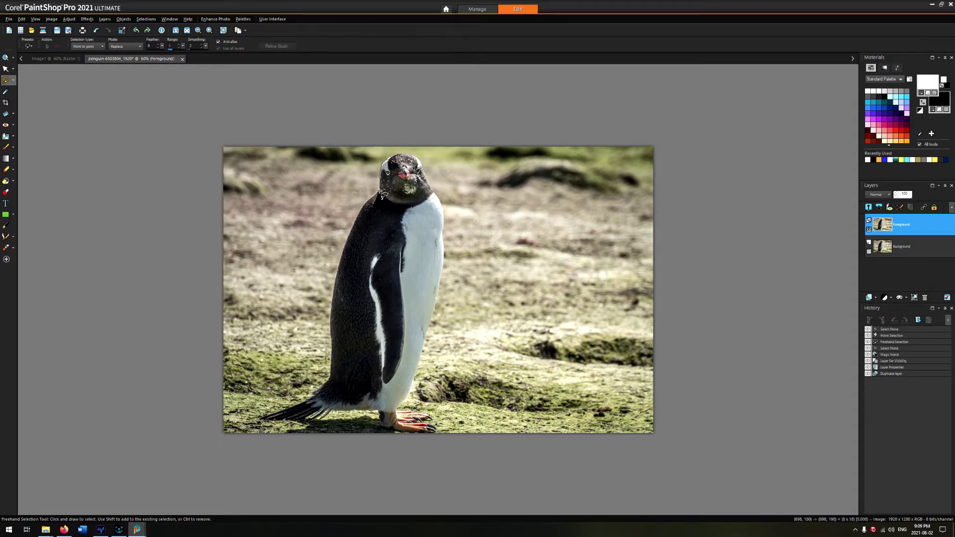
{"action": "left_click", "coordinate": [364, 215]}
{"action": "double_click", "coordinate": [351, 242]}
{"action": "key", "text": "ctrl+d"}
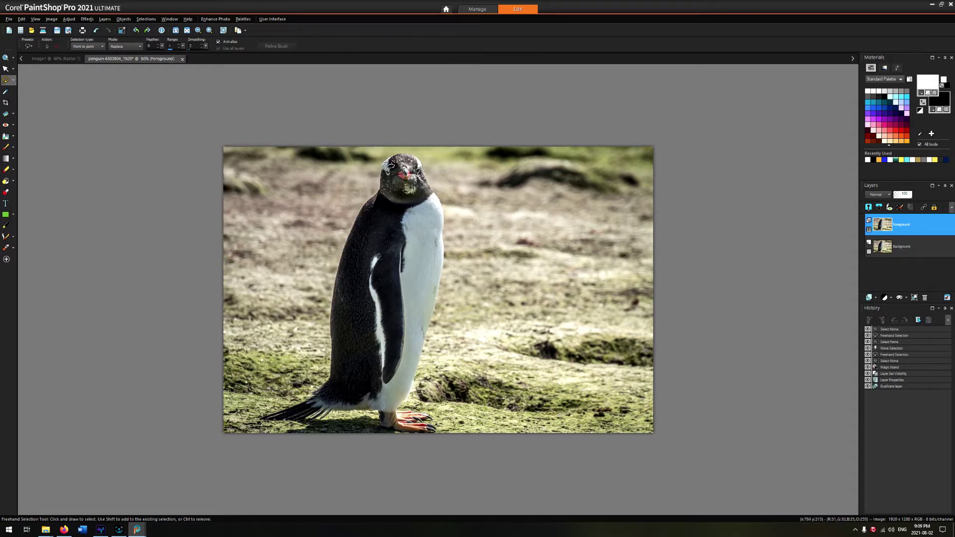
{"action": "scroll", "coordinate": [378, 169], "scroll_direction": "up", "scroll_amount": 1}
{"action": "left_click", "coordinate": [361, 134]}
Outline the area left of the penguin down its back and delete that ground
{"action": "left_click", "coordinate": [343, 169]}
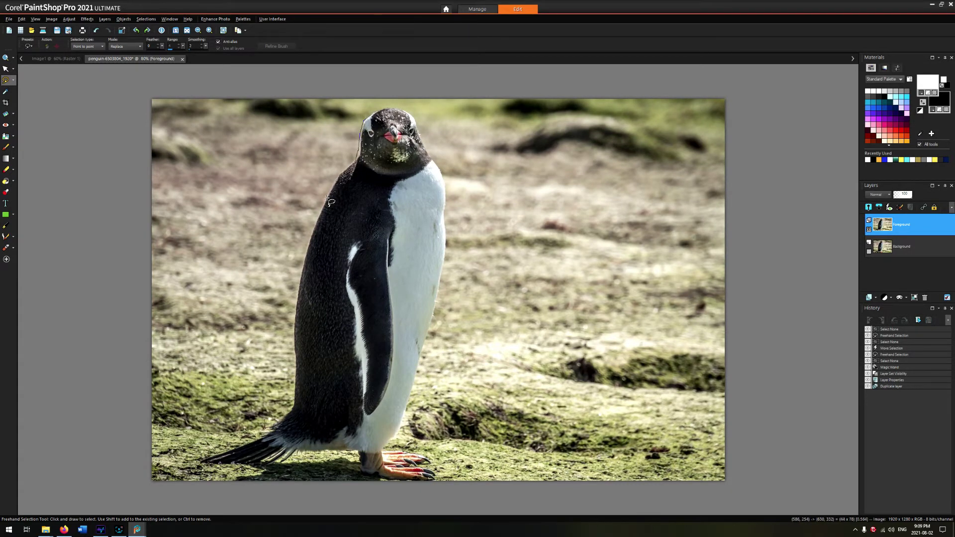
{"action": "left_click", "coordinate": [318, 219]}
{"action": "left_click", "coordinate": [297, 304]}
{"action": "left_click", "coordinate": [293, 413]}
{"action": "left_click", "coordinate": [151, 420]}
{"action": "left_click", "coordinate": [152, 98]}
{"action": "left_click", "coordinate": [371, 99]}
{"action": "double_click", "coordinate": [361, 133]}
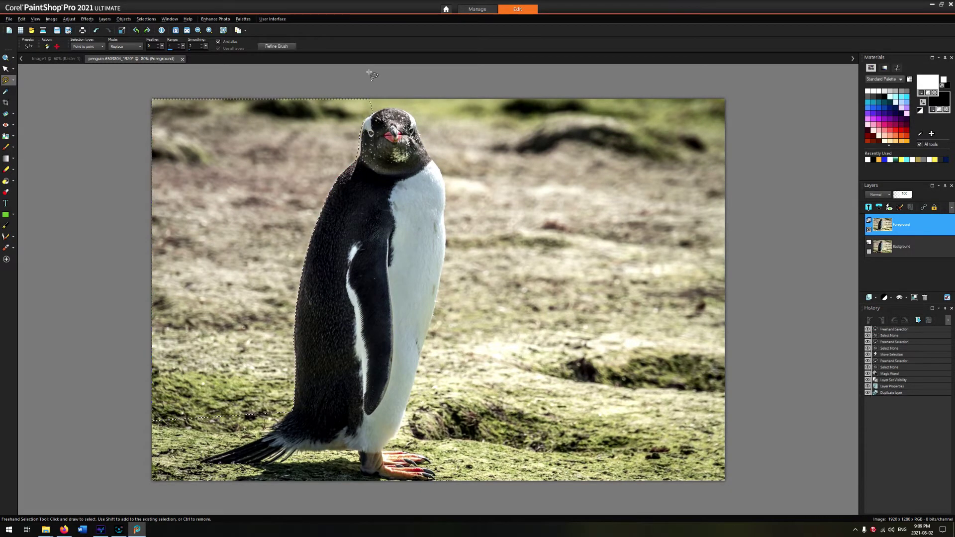
{"action": "key", "text": "Delete"}
{"action": "key", "text": "ctrl+d"}
Trace a point-to-point outline over the penguin's head and down its white front
{"action": "left_click", "coordinate": [365, 152]}
{"action": "left_click", "coordinate": [370, 120]}
{"action": "left_click", "coordinate": [386, 108]}
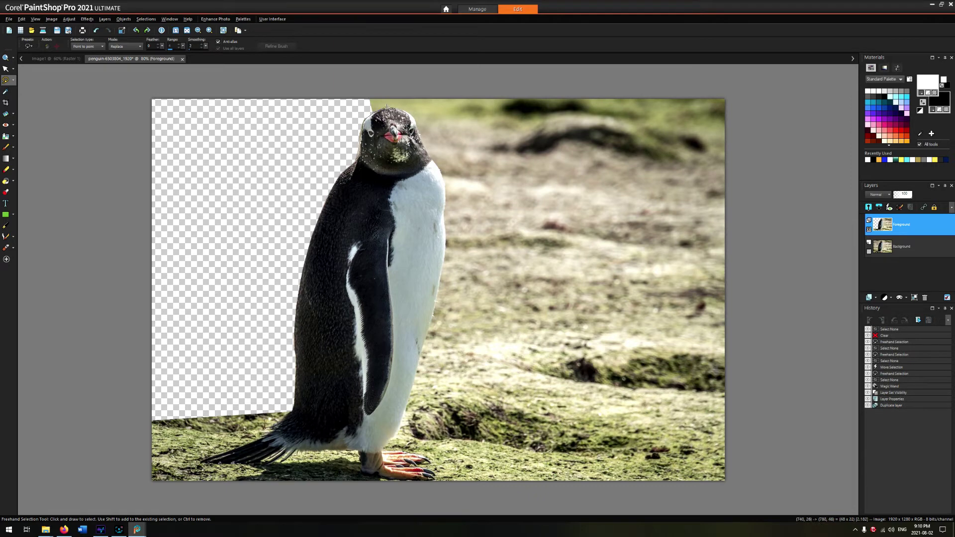
{"action": "left_click", "coordinate": [404, 109]}
{"action": "left_click", "coordinate": [418, 121]}
{"action": "left_click", "coordinate": [431, 151]}
{"action": "left_click", "coordinate": [442, 182]}
{"action": "left_click", "coordinate": [446, 219]}
{"action": "left_click", "coordinate": [444, 264]}
Carry the outline around the image's right side and delete the background there
{"action": "left_click", "coordinate": [423, 348]}
{"action": "left_click", "coordinate": [411, 401]}
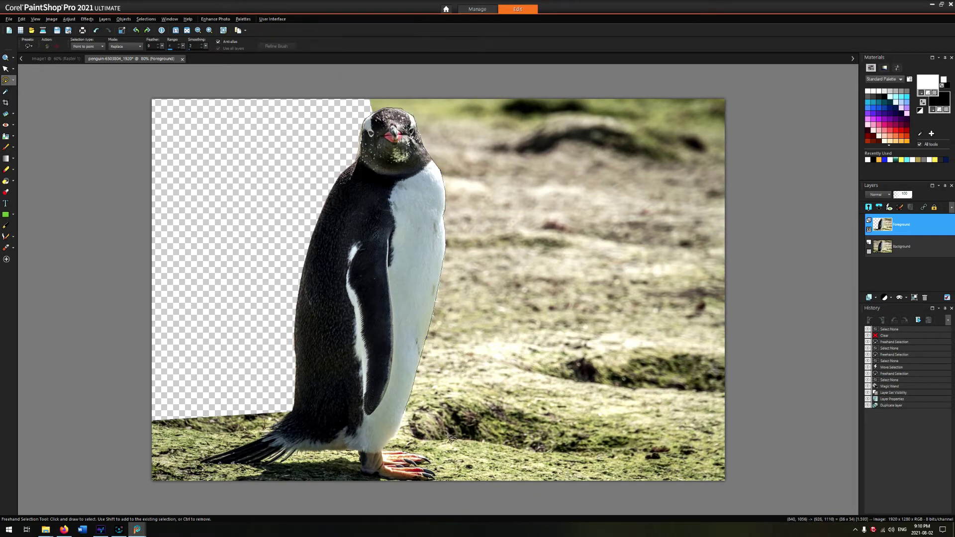
{"action": "left_click", "coordinate": [725, 454]}
{"action": "left_click", "coordinate": [725, 99]}
{"action": "double_click", "coordinate": [370, 99]}
{"action": "key", "text": "Delete"}
{"action": "key", "text": "ctrl+d"}
Select the ground right of the penguin's feet and delete it
{"action": "scroll", "coordinate": [423, 148], "scroll_direction": "up", "scroll_amount": 1}
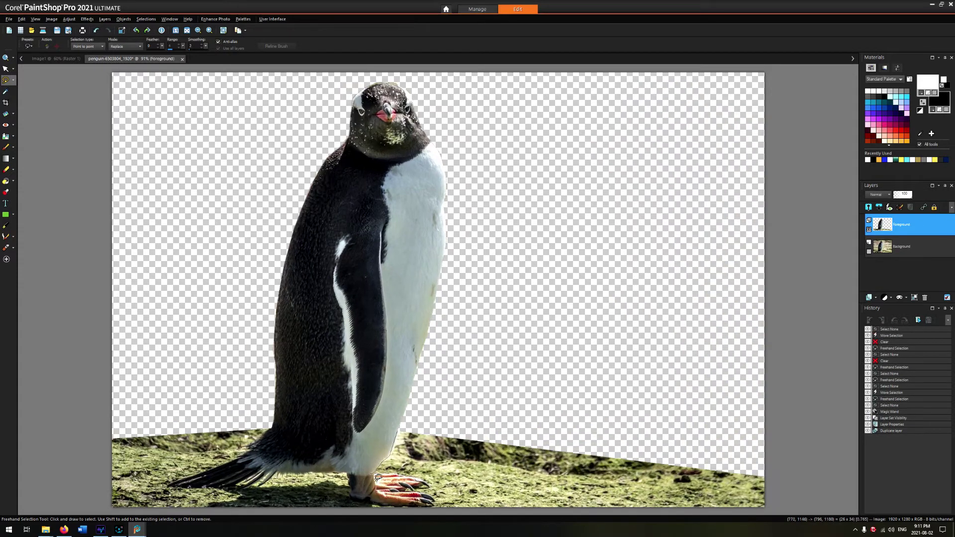
{"action": "left_click", "coordinate": [428, 488]}
{"action": "left_click", "coordinate": [436, 502]}
{"action": "left_click", "coordinate": [498, 385]}
{"action": "left_click", "coordinate": [768, 401]}
{"action": "double_click", "coordinate": [768, 510]}
{"action": "key", "text": "Delete"}
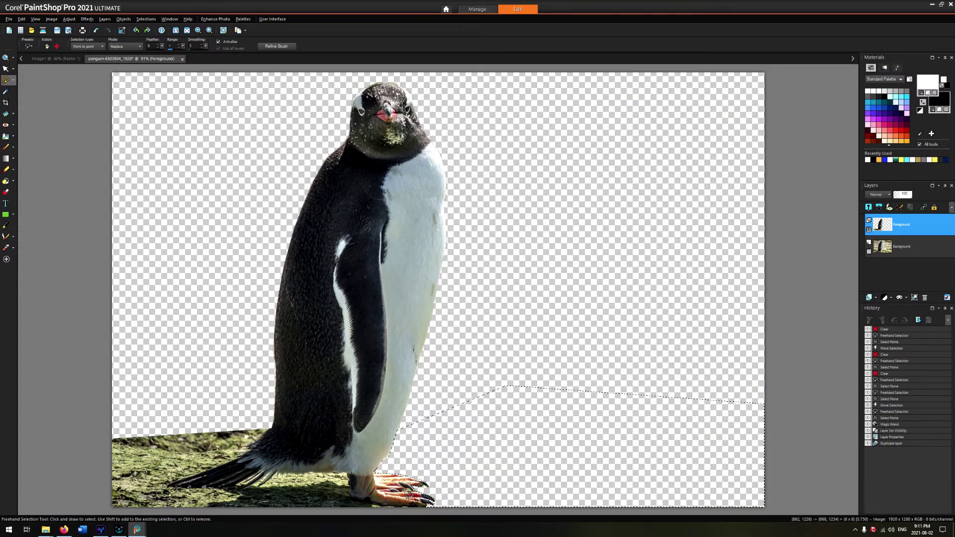
{"action": "key", "text": "ctrl+d"}
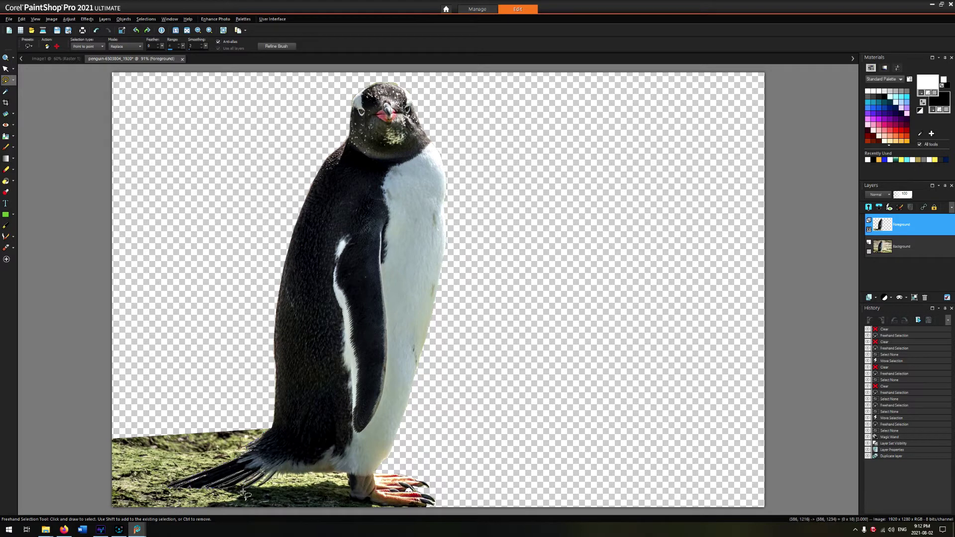
Delete the grass left of the tail and beside the feet
{"action": "double_click", "coordinate": [277, 479]}
{"action": "key", "text": "Delete"}
{"action": "key", "text": "ctrl+d"}
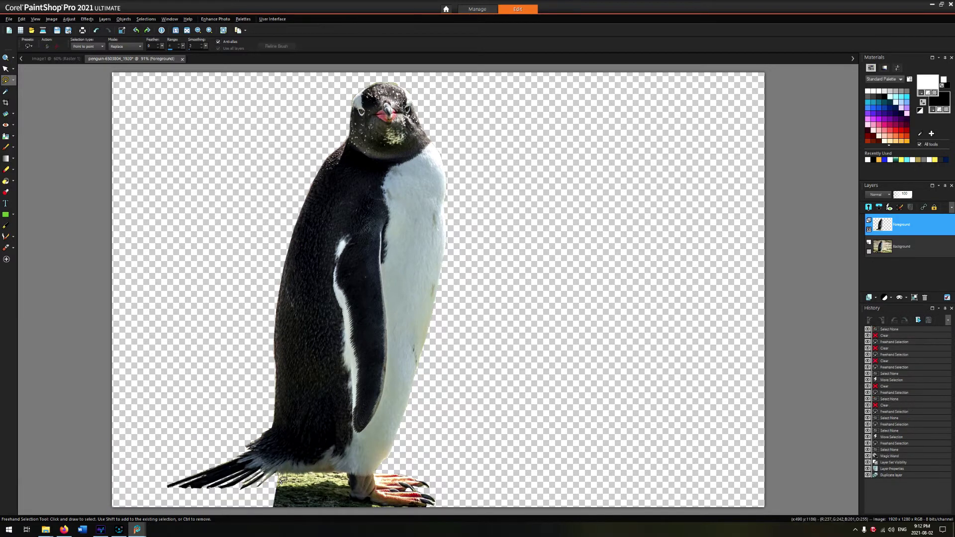
{"action": "left_click", "coordinate": [279, 474]}
{"action": "double_click", "coordinate": [313, 479]}
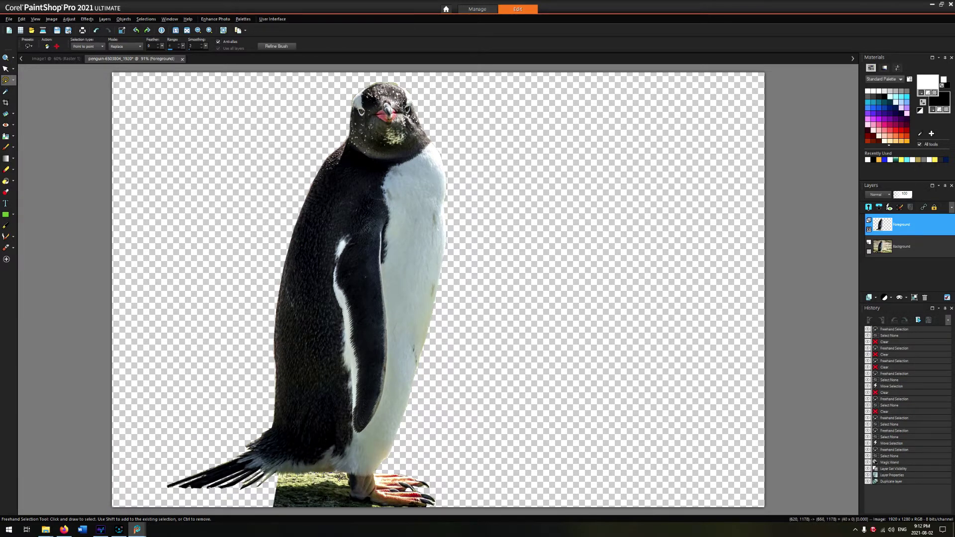
{"action": "double_click", "coordinate": [388, 511]}
{"action": "key", "text": "Delete"}
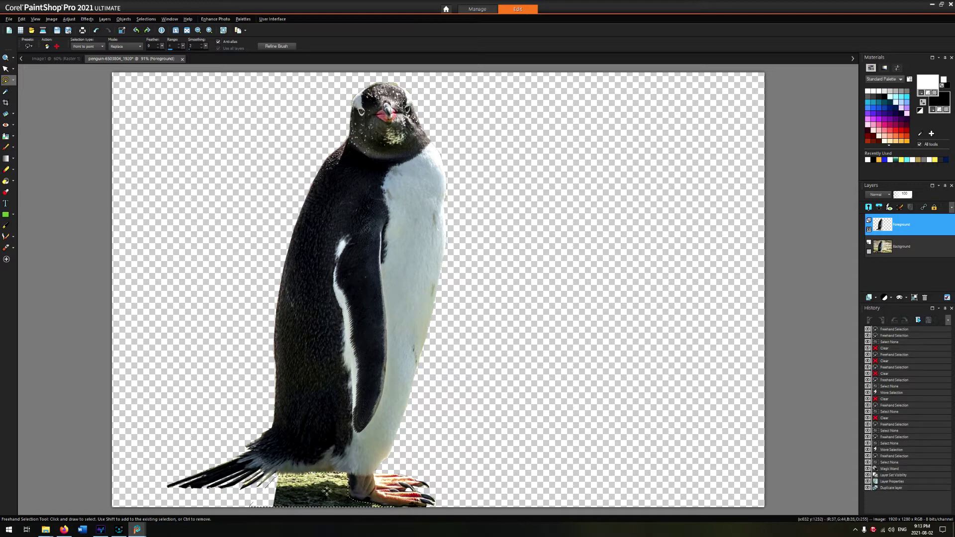
Outline the grass under the penguin's tail along its lower edge
{"action": "scroll", "coordinate": [307, 489], "scroll_direction": "up", "scroll_amount": 3}
{"action": "left_click", "coordinate": [199, 486]}
{"action": "left_click", "coordinate": [252, 462]}
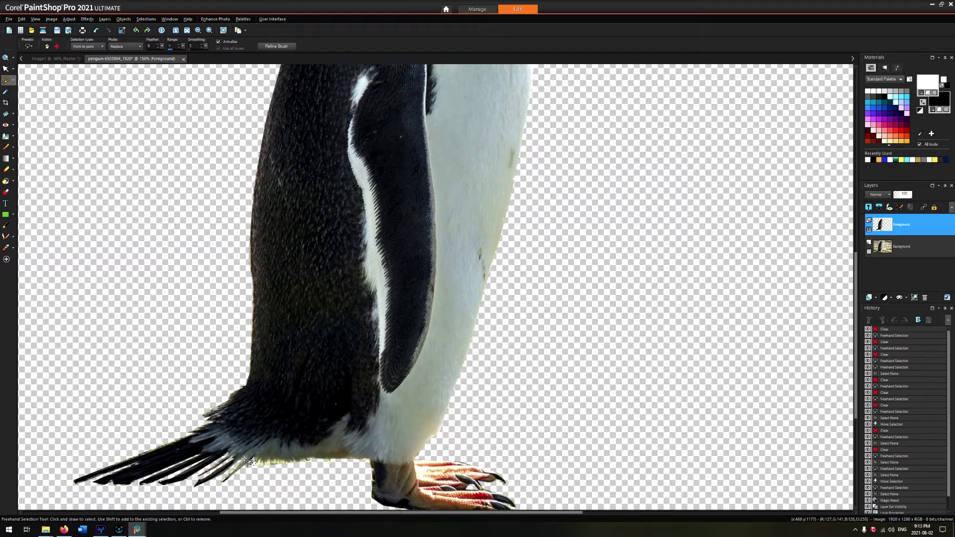
{"action": "left_click", "coordinate": [333, 474]}
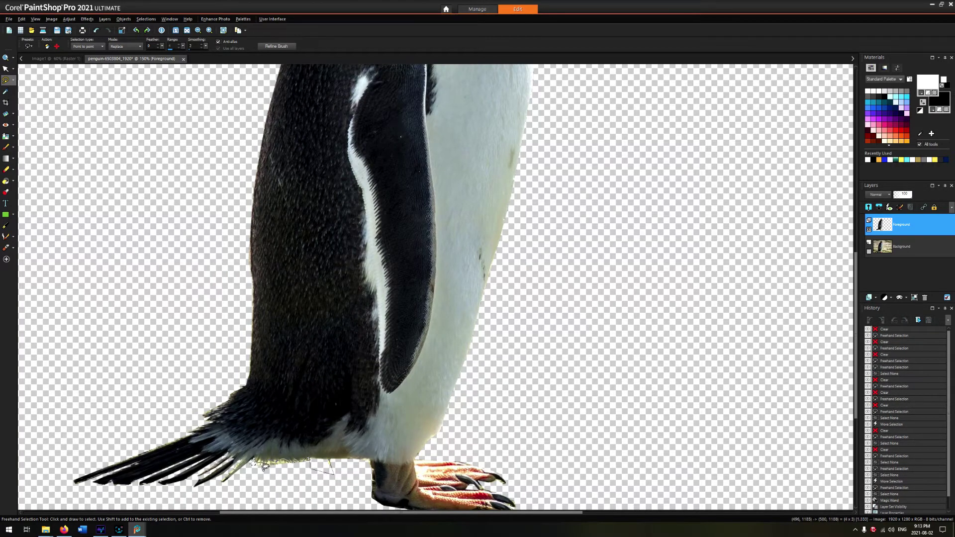
{"action": "double_click", "coordinate": [252, 473]}
{"action": "scroll", "coordinate": [239, 475], "scroll_direction": "up", "scroll_amount": 2}
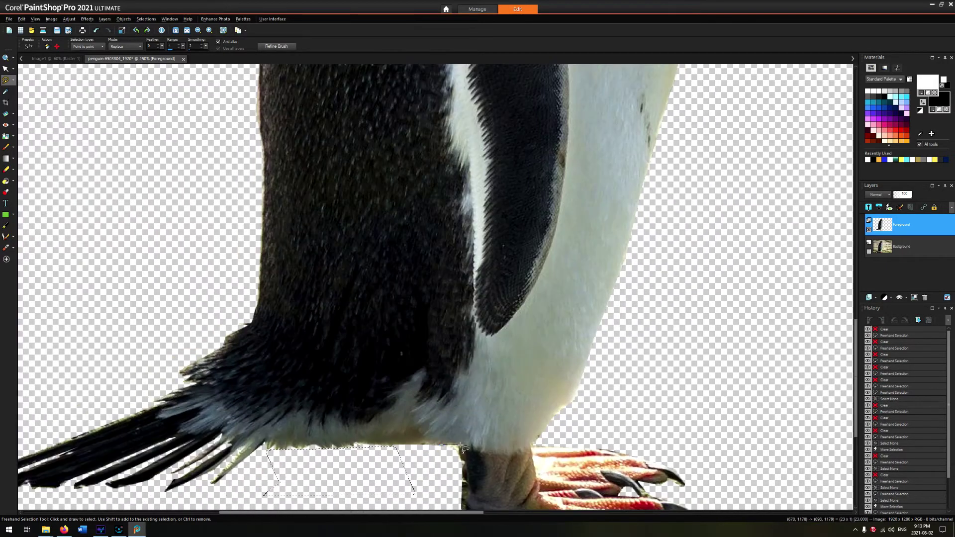
{"action": "scroll", "coordinate": [478, 498], "scroll_direction": "down", "scroll_amount": 4}
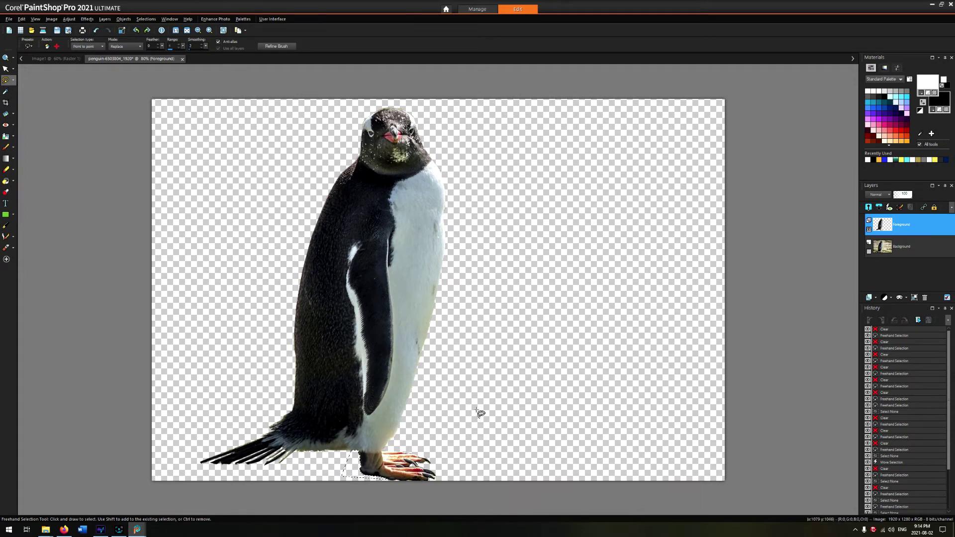
{"action": "left_click", "coordinate": [871, 256]}
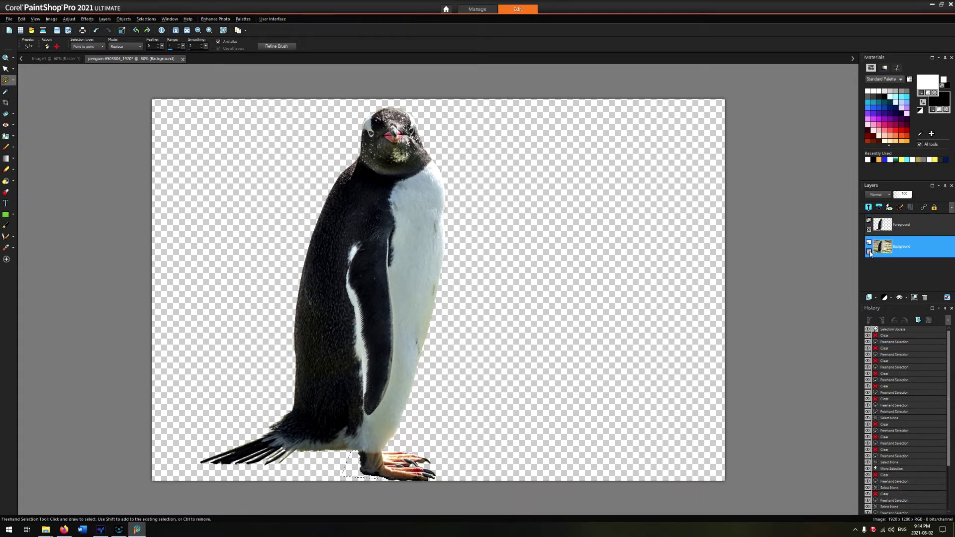
{"action": "left_click", "coordinate": [870, 252]}
{"action": "left_click", "coordinate": [870, 222]}
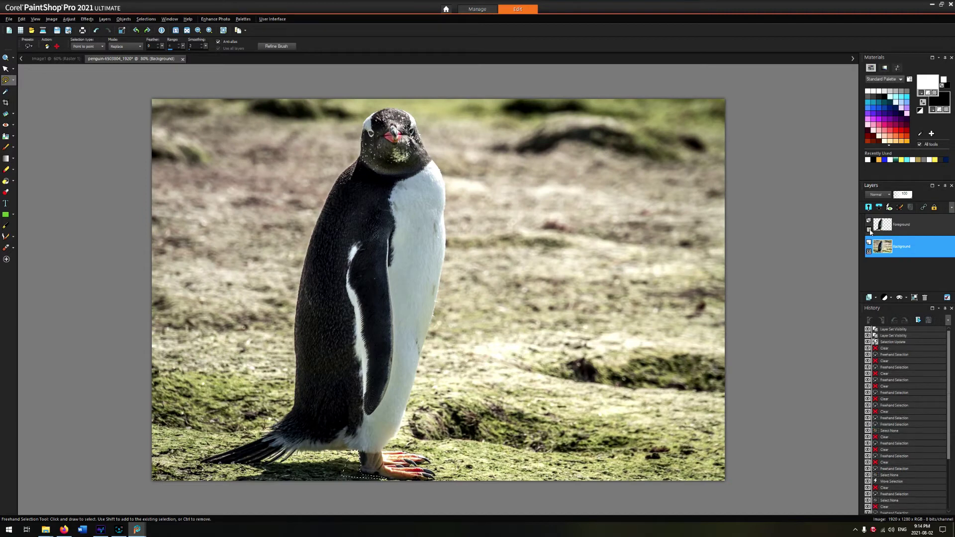
{"action": "left_click", "coordinate": [869, 230]}
{"action": "left_click", "coordinate": [870, 230]}
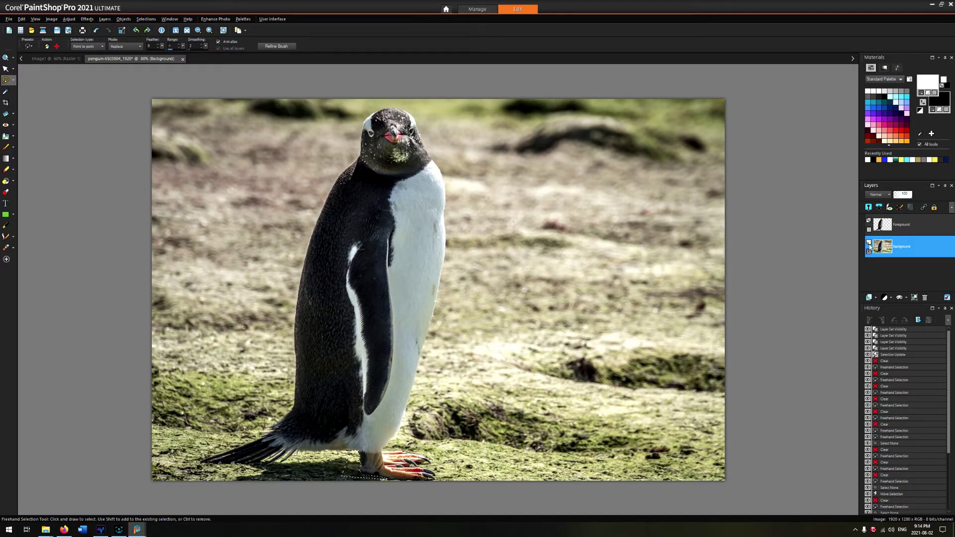
{"action": "left_click", "coordinate": [869, 252]}
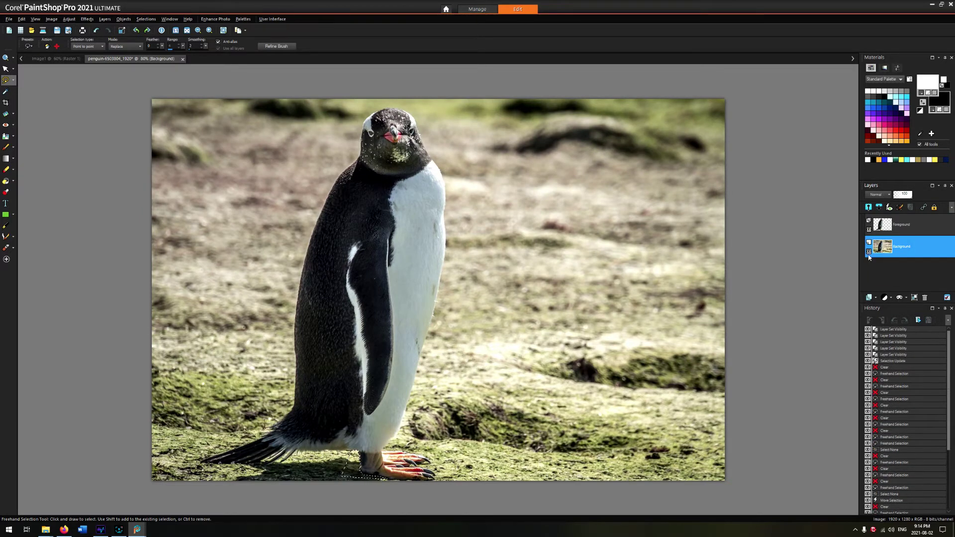
{"action": "left_click", "coordinate": [869, 253]}
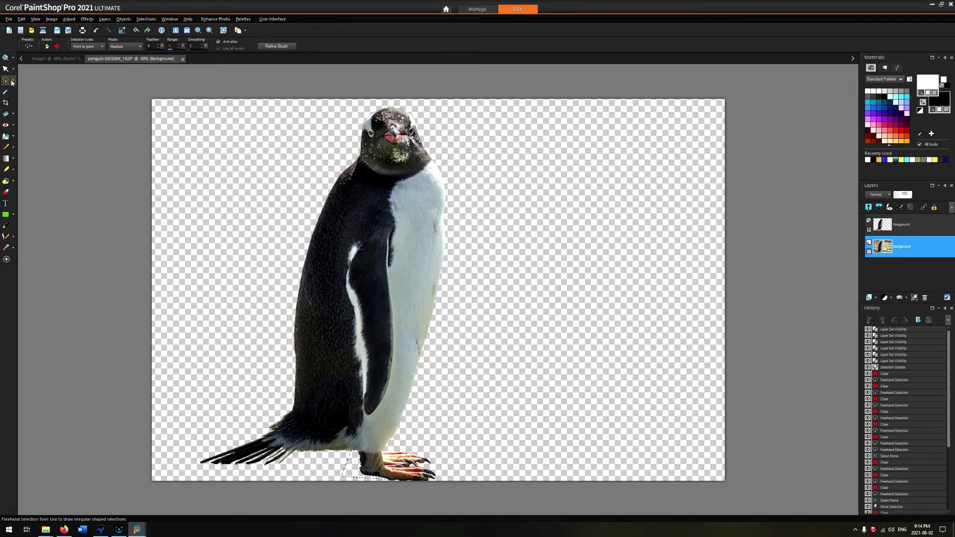
Magic Wand the transparent area, invert it onto the penguin, and make Foreground the active layer
{"action": "mouse_move", "coordinate": [14, 82]}
{"action": "left_click", "coordinate": [42, 102]}
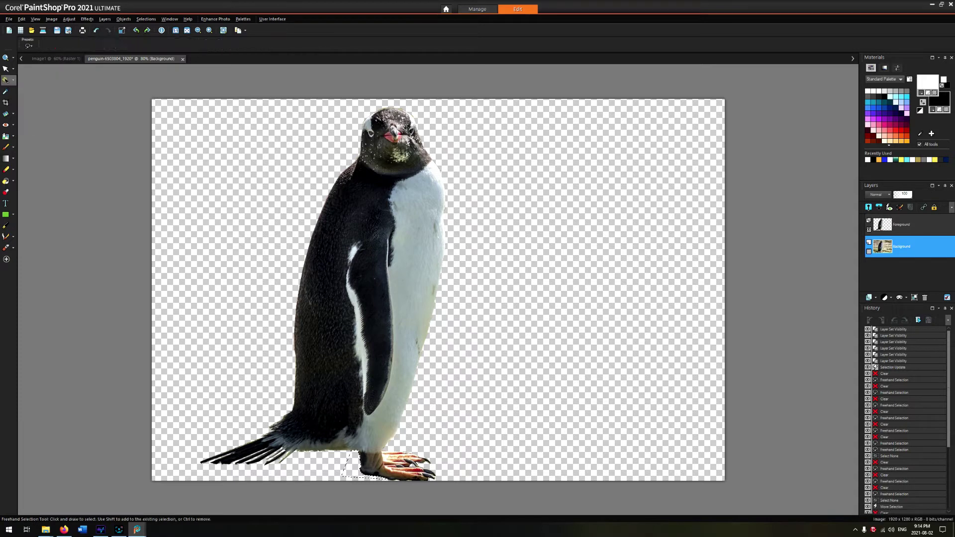
{"action": "left_click", "coordinate": [185, 162]}
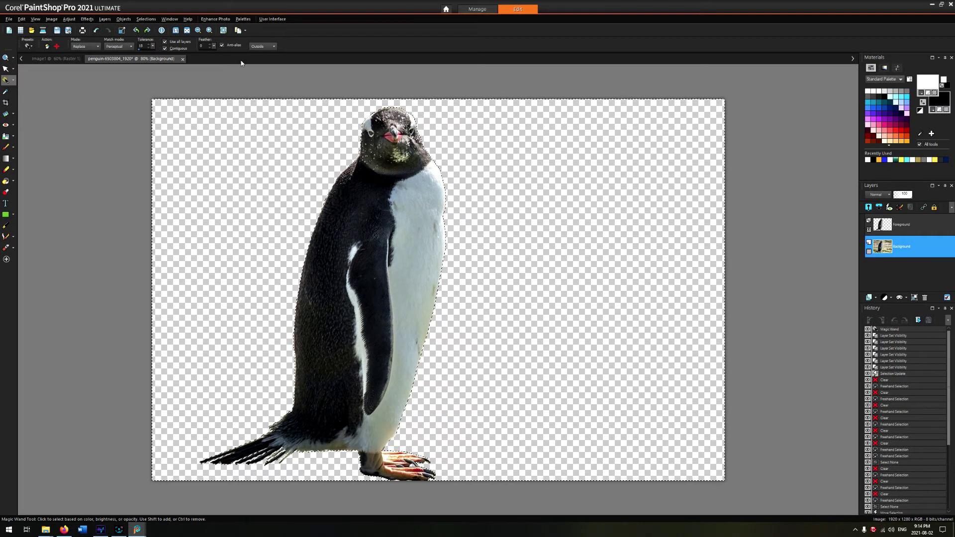
{"action": "left_click", "coordinate": [146, 19]}
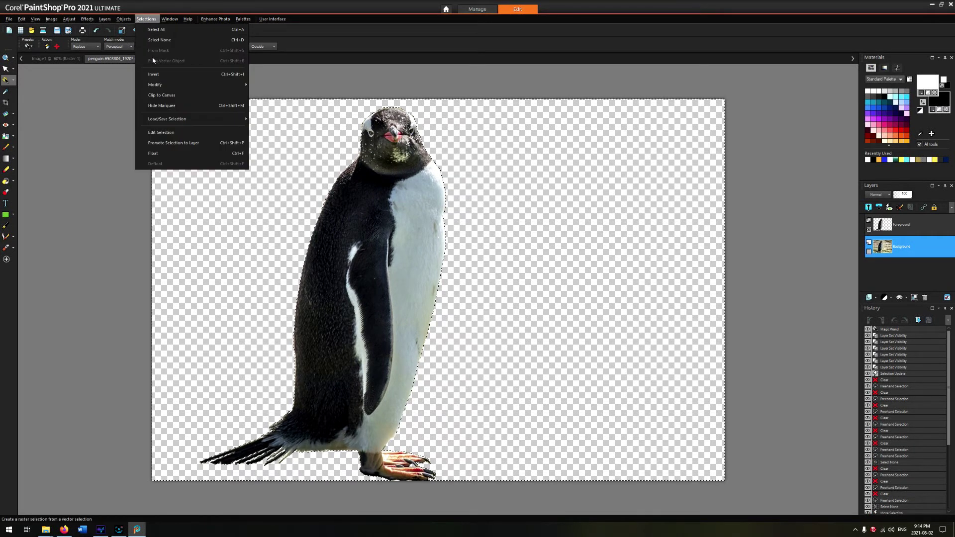
{"action": "left_click", "coordinate": [157, 71]}
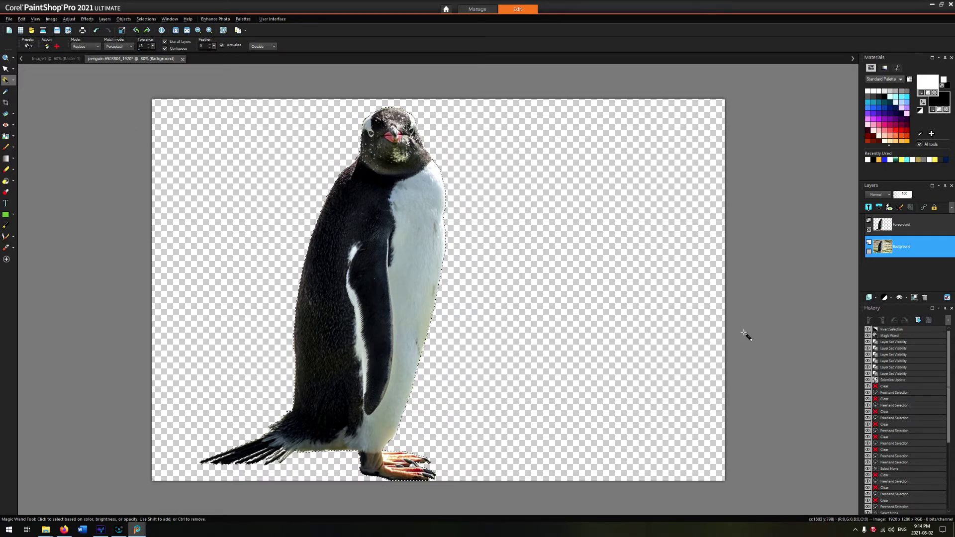
{"action": "left_click", "coordinate": [898, 226]}
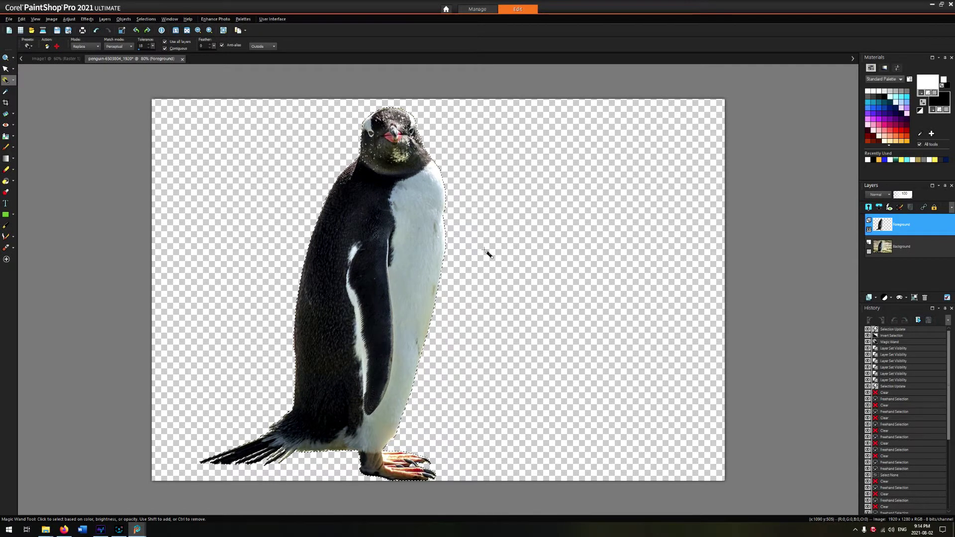
Duplicate Foreground, place the copy beneath it, hide Foreground, and delete the penguin from the copy
{"action": "right_click", "coordinate": [924, 225]}
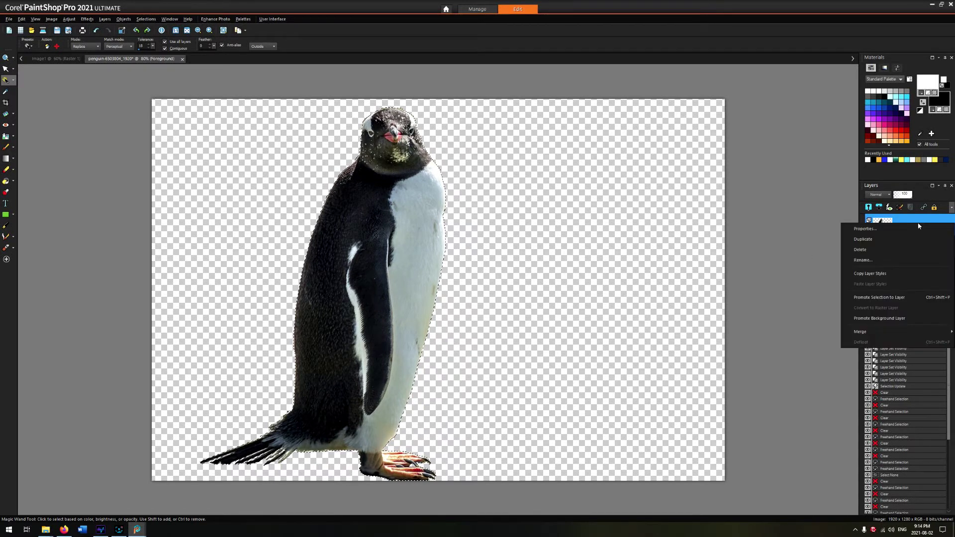
{"action": "left_click", "coordinate": [886, 241]}
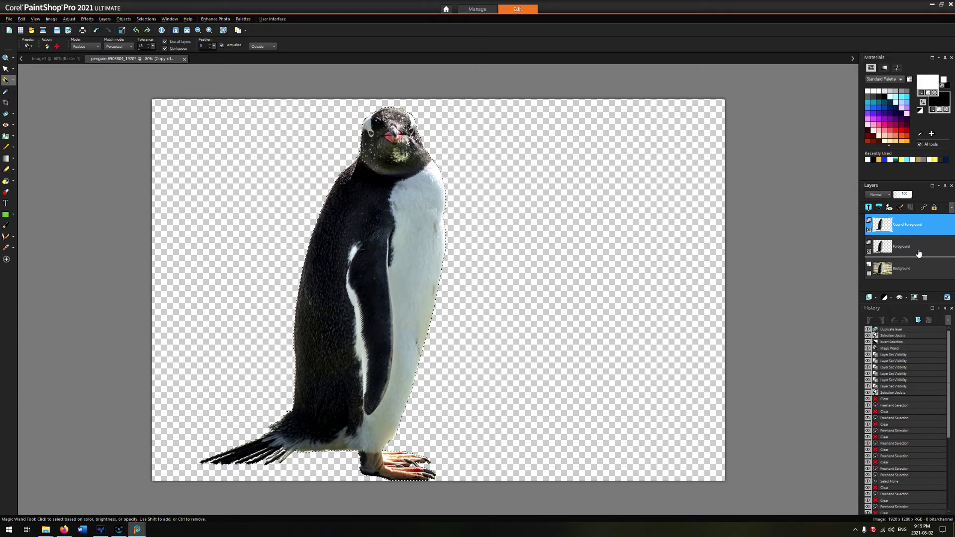
{"action": "left_click_drag", "start_coordinate": [919, 254], "coordinate": [919, 254]}
{"action": "mouse_move", "coordinate": [907, 237]}
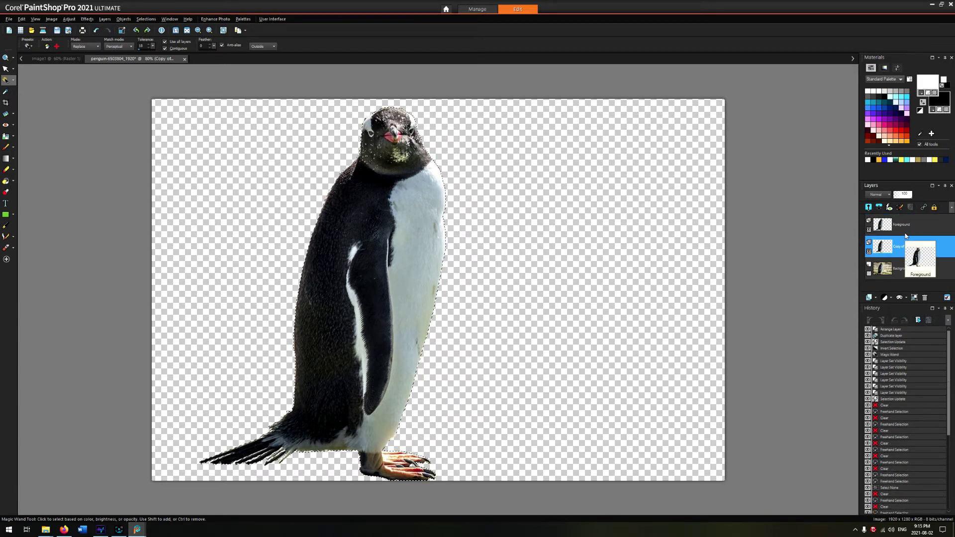
{"action": "mouse_move", "coordinate": [890, 252]}
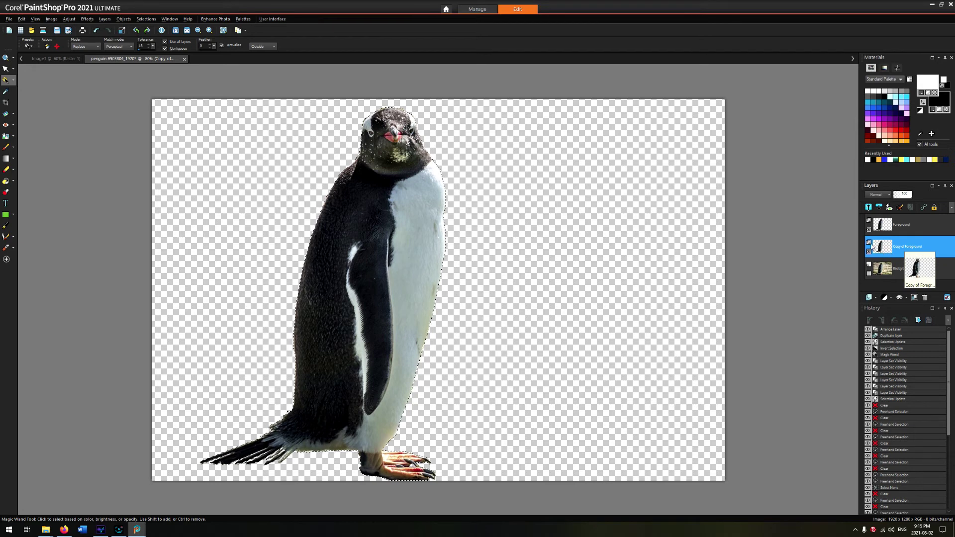
{"action": "left_click", "coordinate": [868, 230]}
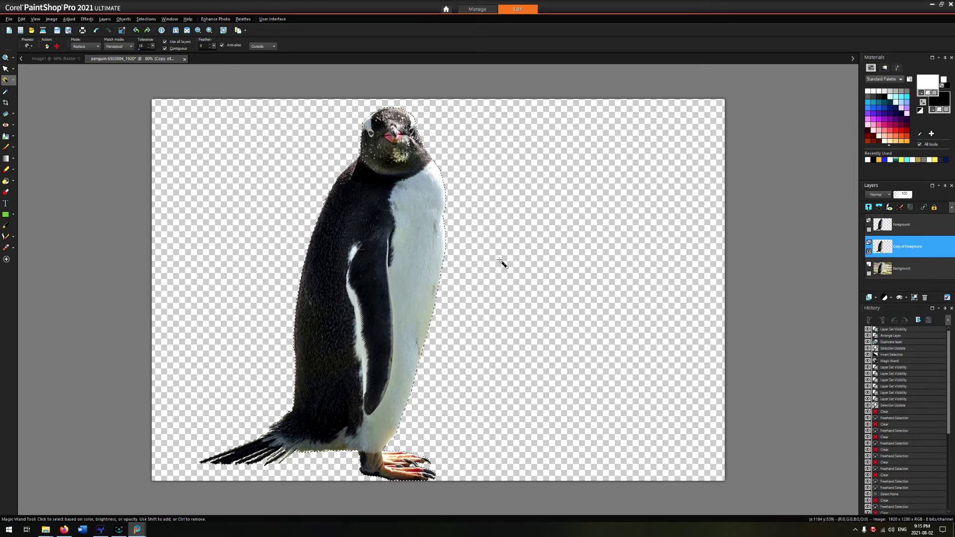
{"action": "key", "text": "Delete"}
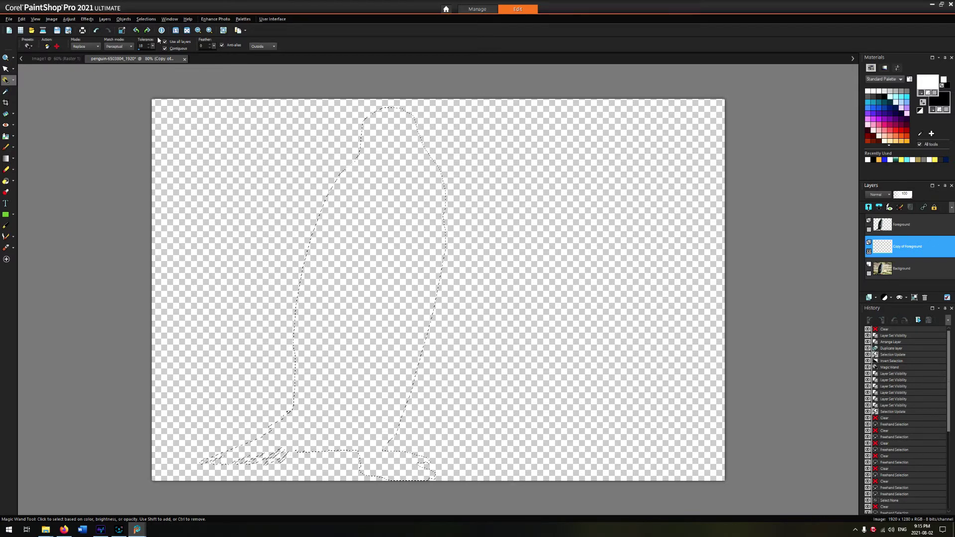
Expand the penguin selection by 9 pixels with Selections > Modify > Expand
{"action": "left_click", "coordinate": [150, 20]}
{"action": "mouse_move", "coordinate": [165, 88]}
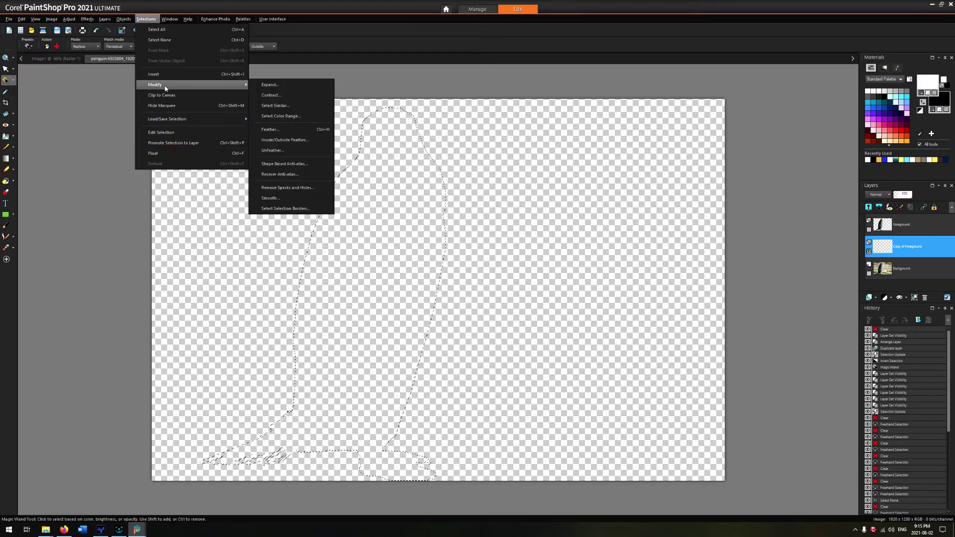
{"action": "left_click", "coordinate": [273, 84]}
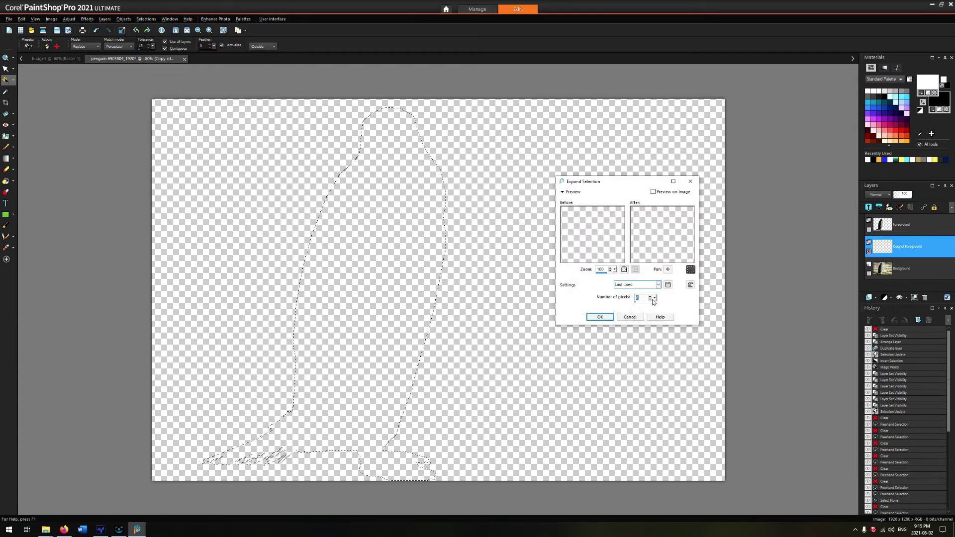
{"action": "left_click", "coordinate": [650, 297]}
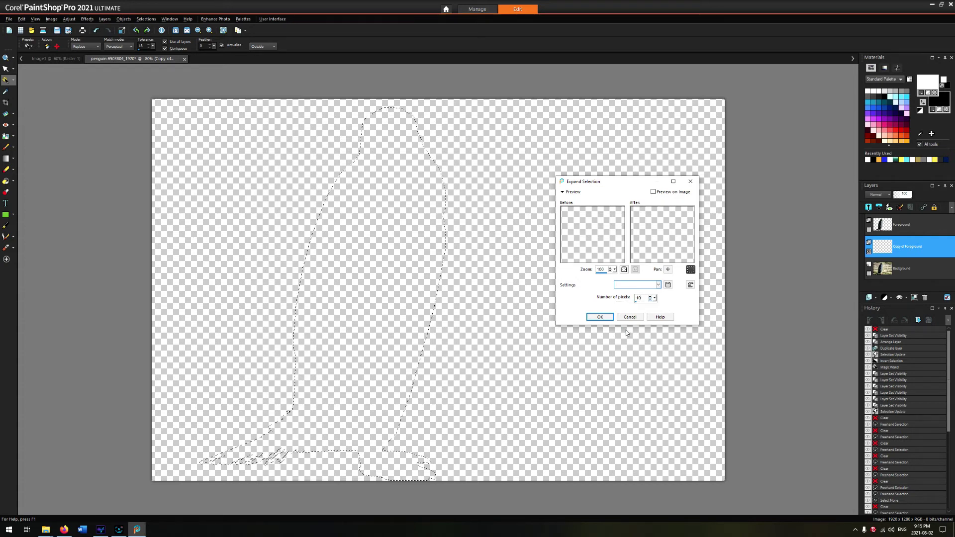
{"action": "left_click", "coordinate": [650, 300]}
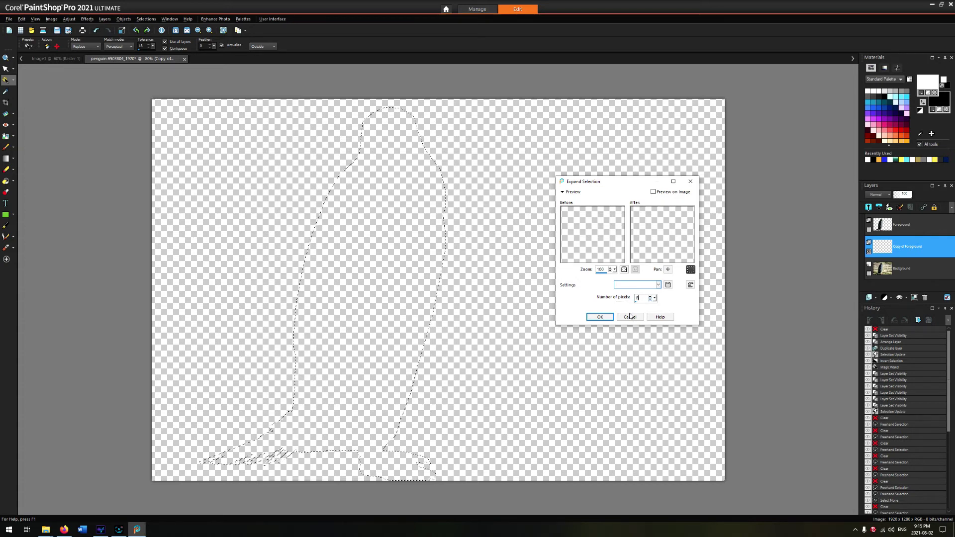
{"action": "left_click", "coordinate": [600, 317]}
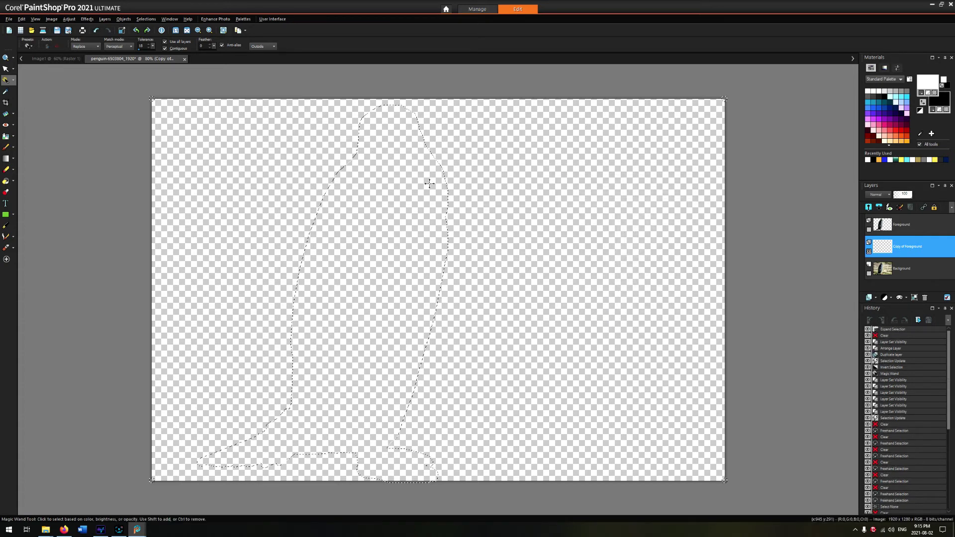
Flood-fill the expanded shape with white on the copy, then show Foreground and Background
{"action": "left_click", "coordinate": [869, 230]}
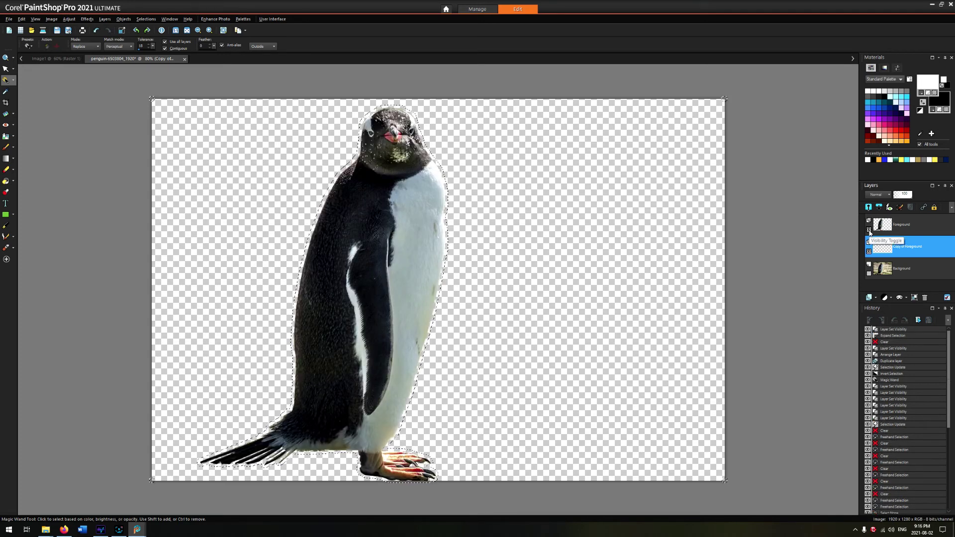
{"action": "left_click", "coordinate": [869, 230]}
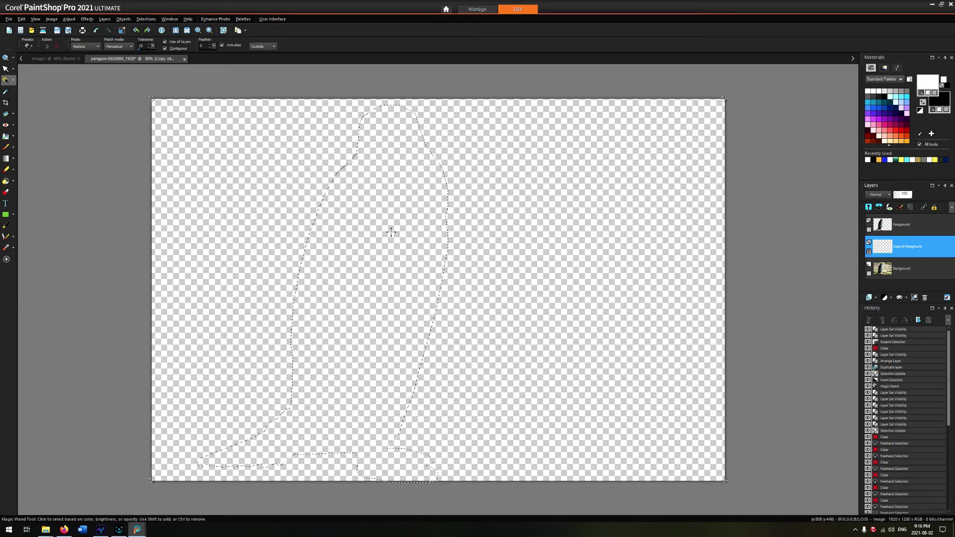
{"action": "left_click", "coordinate": [8, 183]}
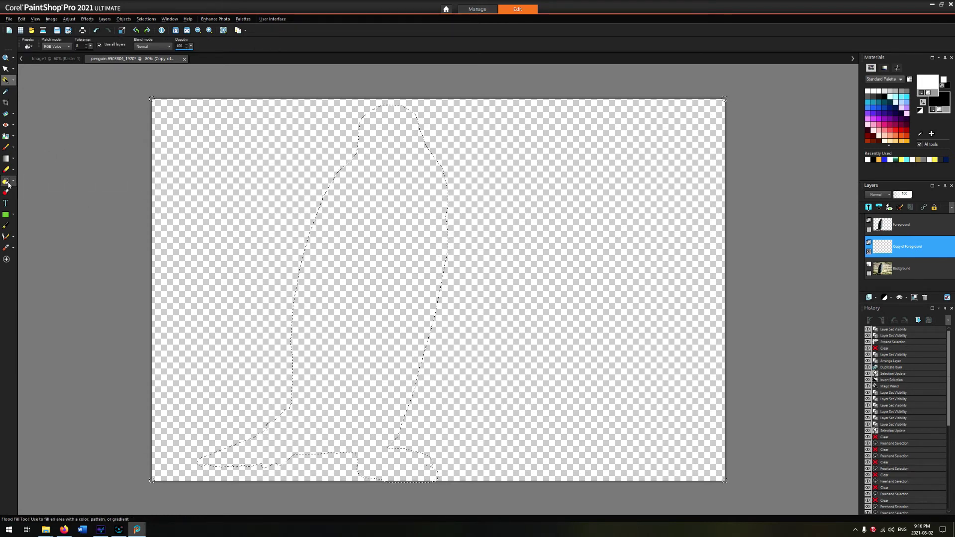
{"action": "left_click", "coordinate": [350, 235]}
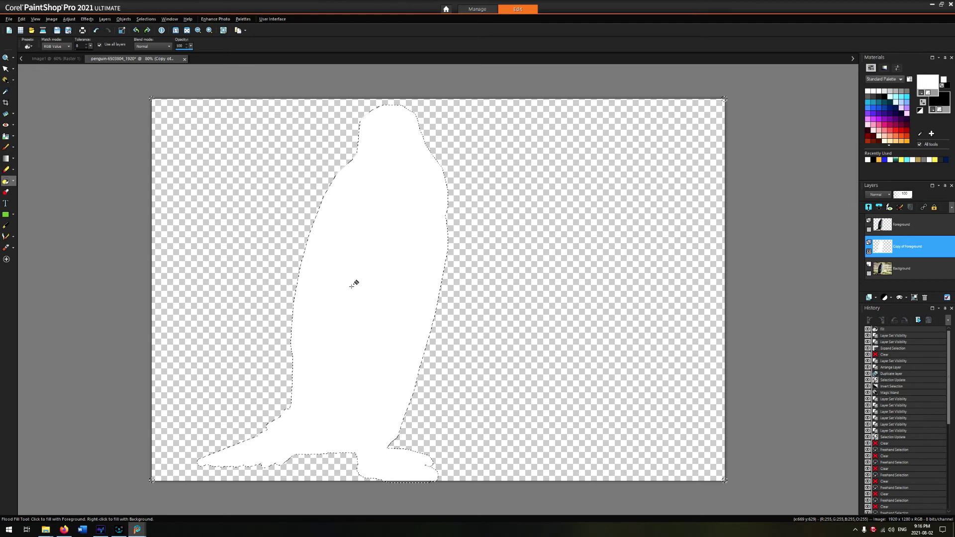
{"action": "left_click", "coordinate": [869, 230]}
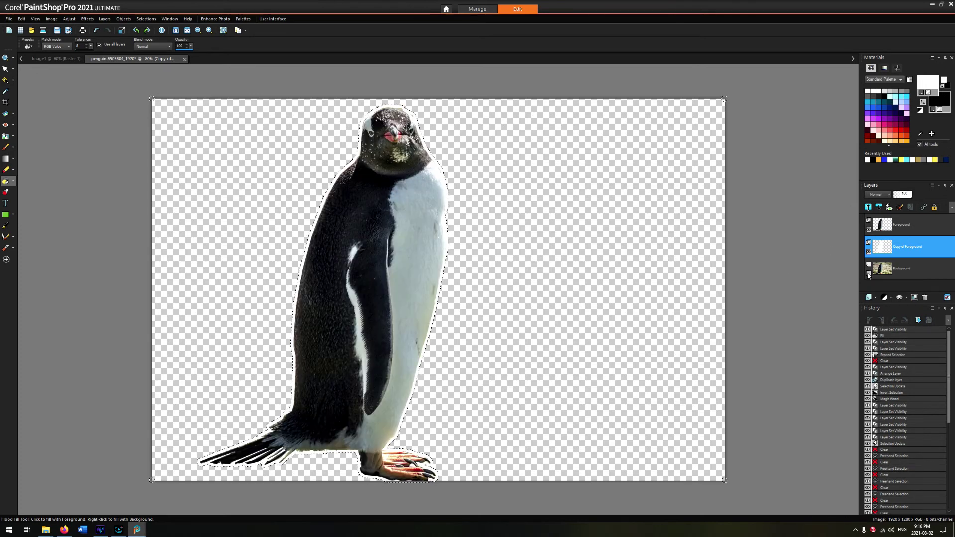
{"action": "left_click", "coordinate": [869, 273]}
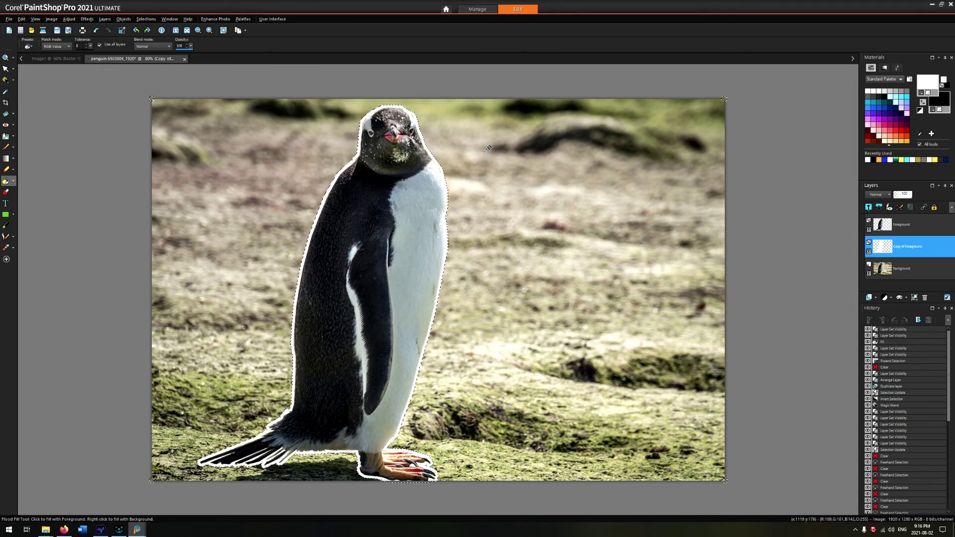
Blur the white rim with Gaussian Blur radius 4.00, then select Background and deselect
{"action": "left_click", "coordinate": [69, 19]}
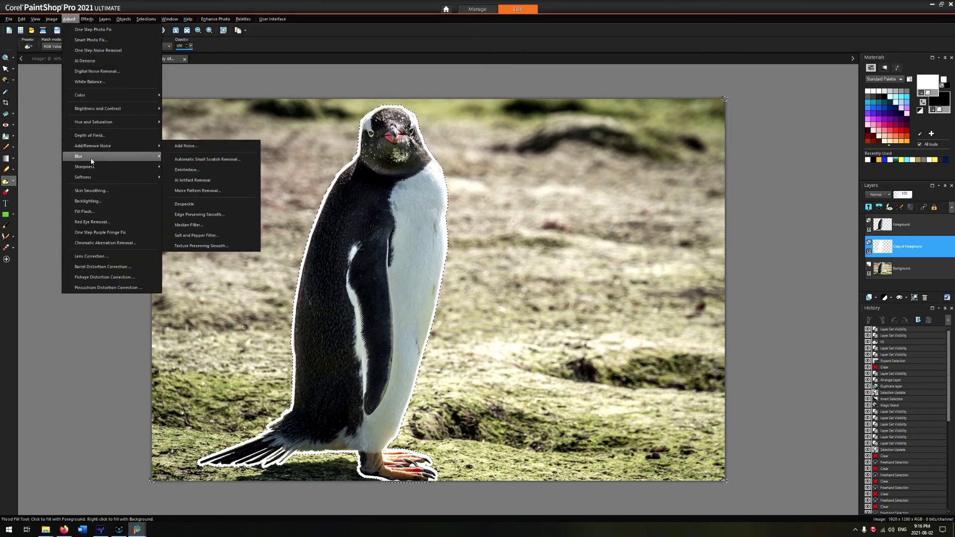
{"action": "mouse_move", "coordinate": [90, 156]}
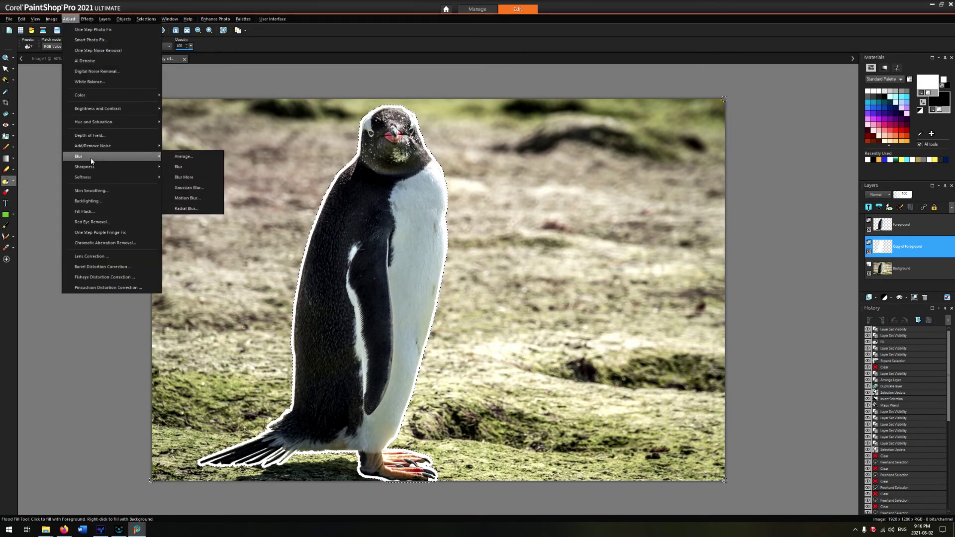
{"action": "left_click", "coordinate": [192, 188]}
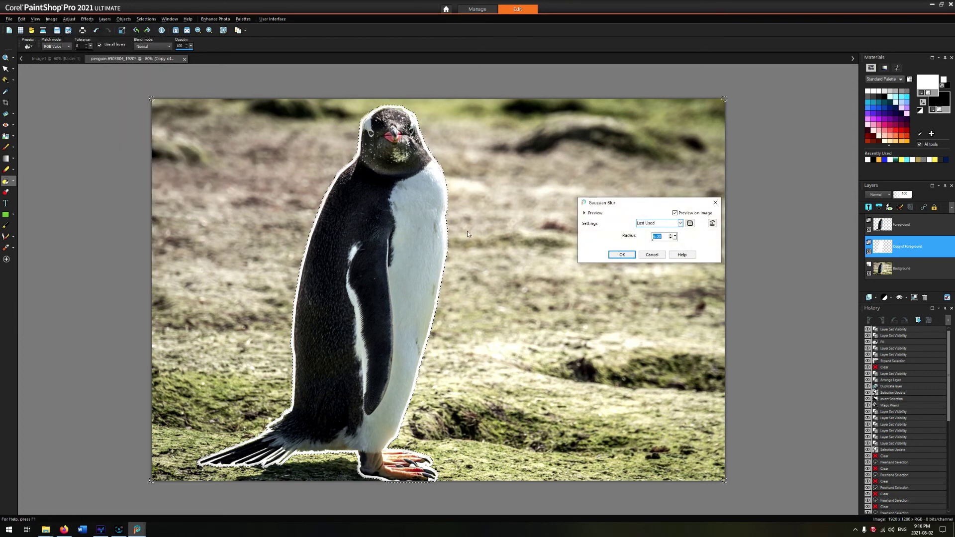
{"action": "left_click", "coordinate": [670, 238]}
{"action": "left_click", "coordinate": [671, 238]}
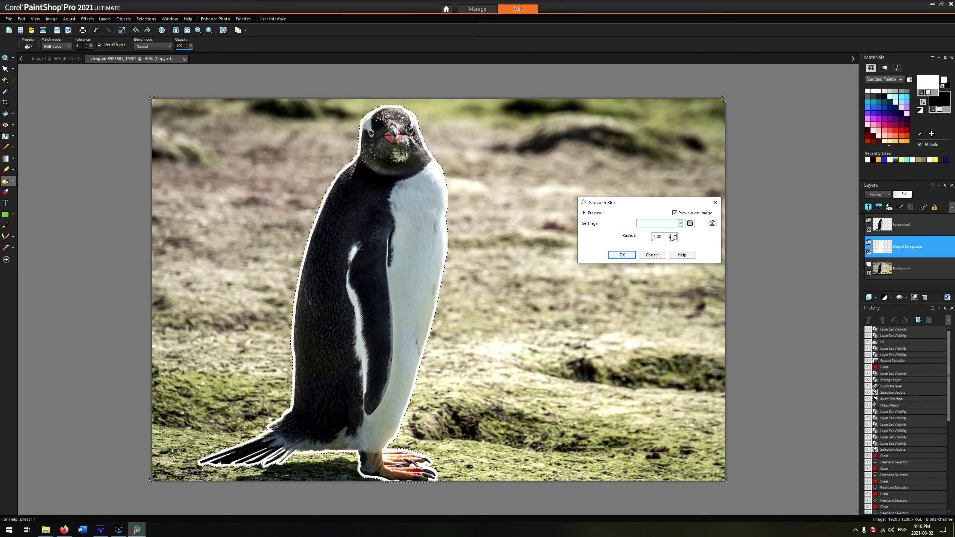
{"action": "left_click", "coordinate": [671, 236]}
{"action": "left_click", "coordinate": [672, 236]}
{"action": "left_click", "coordinate": [671, 238]}
{"action": "left_click", "coordinate": [671, 238]}
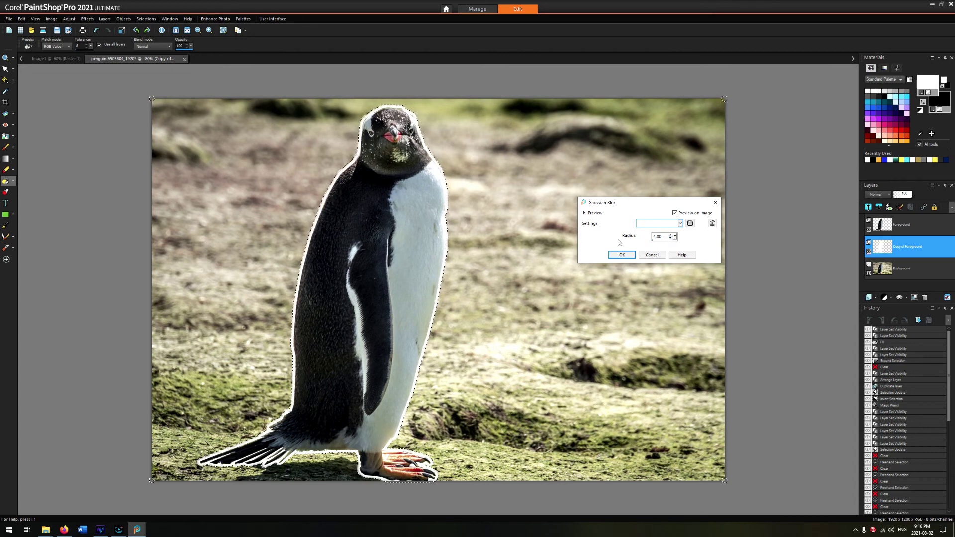
{"action": "left_click", "coordinate": [622, 255]}
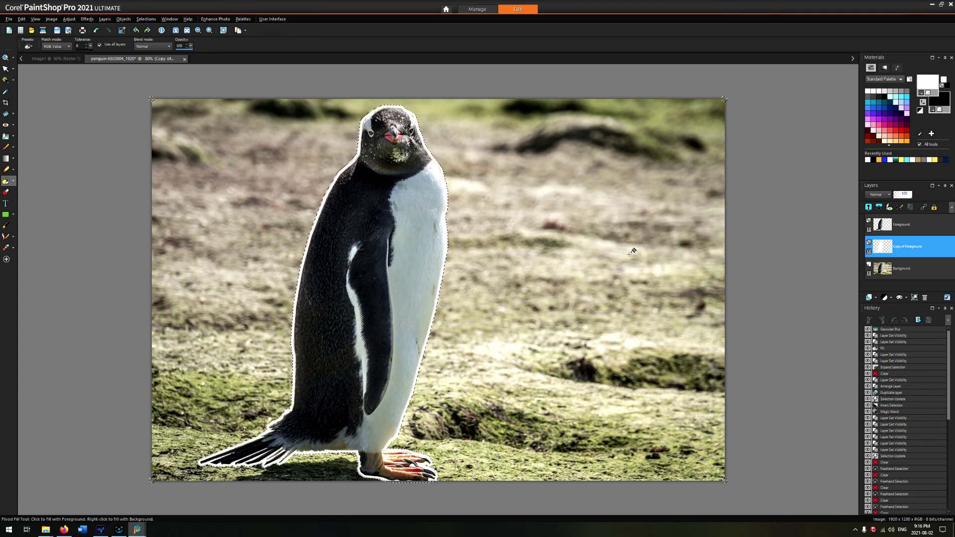
{"action": "left_click", "coordinate": [901, 269]}
{"action": "key", "text": "ctrl+d"}
Zoom in and out to inspect the softened white glow around the penguin
{"action": "key", "text": "s"}
{"action": "scroll", "coordinate": [426, 362], "scroll_direction": "up", "scroll_amount": 4}
{"action": "scroll", "coordinate": [426, 361], "scroll_direction": "up", "scroll_amount": 2}
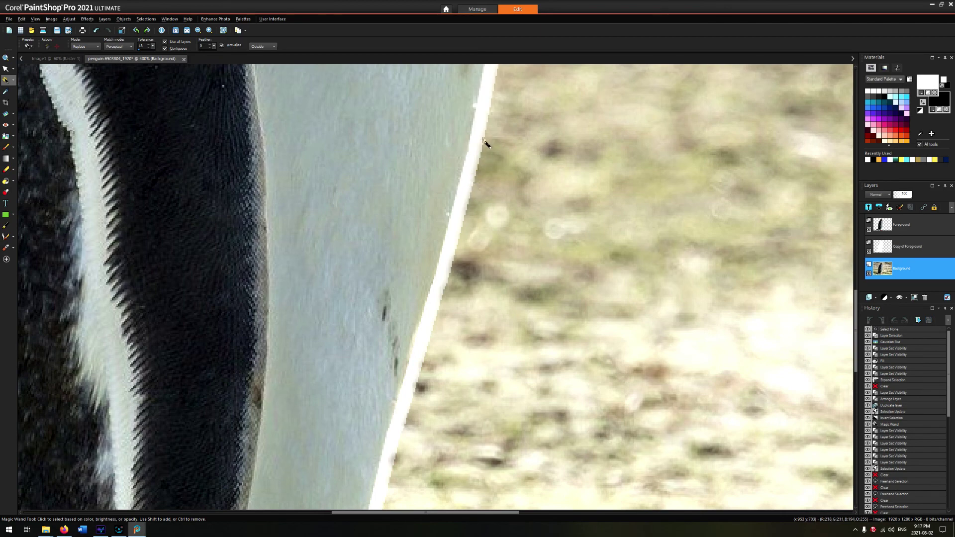
{"action": "scroll", "coordinate": [459, 345], "scroll_direction": "down", "scroll_amount": 2}
{"action": "scroll", "coordinate": [460, 345], "scroll_direction": "down", "scroll_amount": 3}
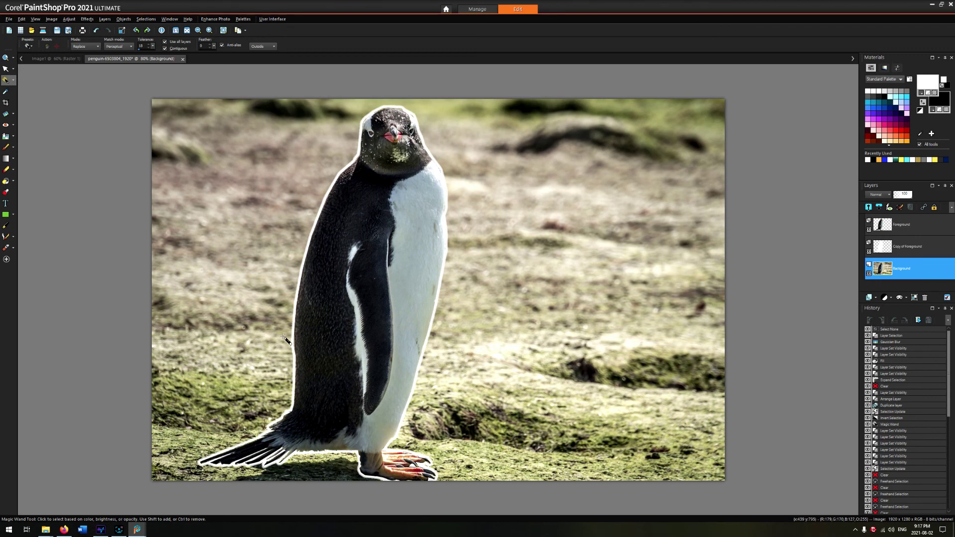
{"action": "scroll", "coordinate": [285, 340], "scroll_direction": "down", "scroll_amount": 1}
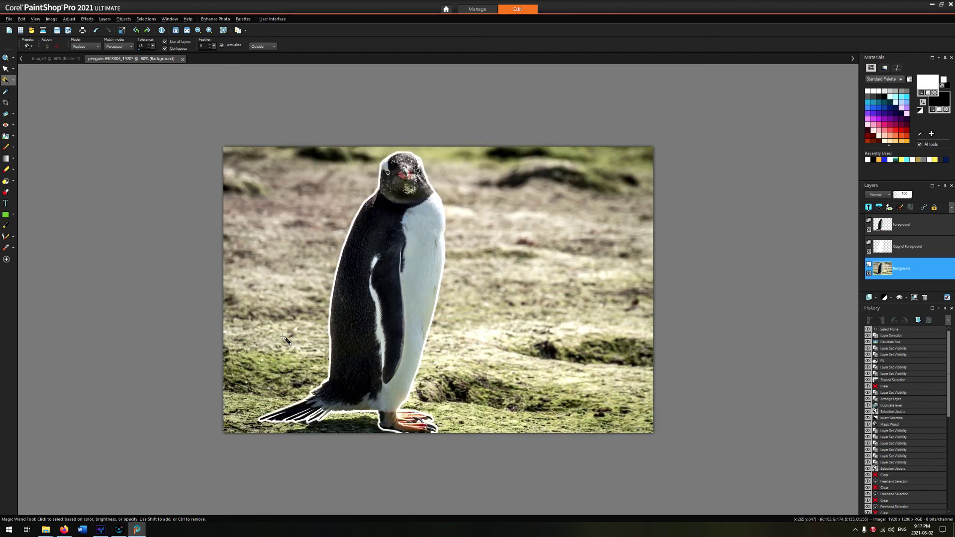